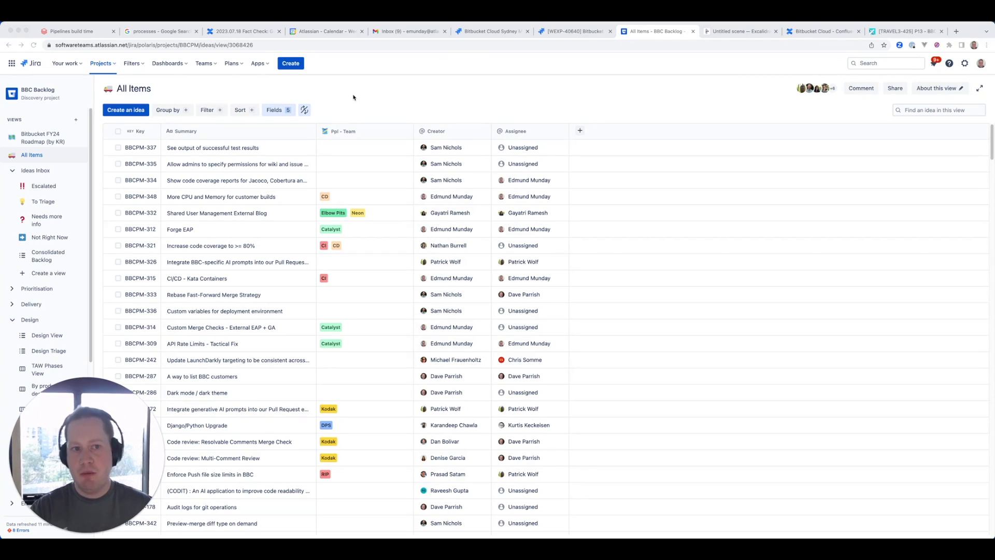
# Step: Switch to the Excalidraw flowchart and examine the process from "Idea Created" through triage to the "Needs more info" loop
pyautogui.click(743, 32)
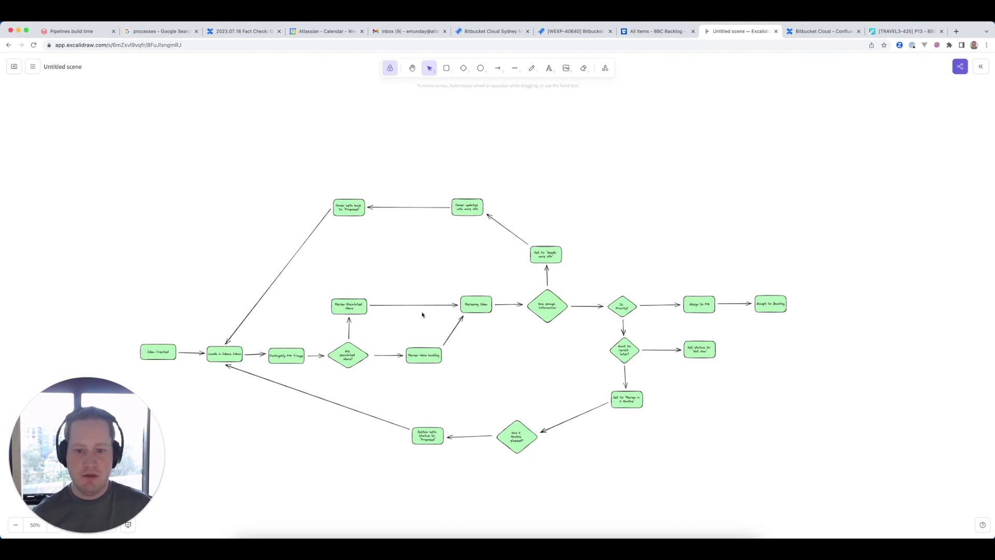
pyautogui.moveTo(422, 315); pyautogui.dragTo(542, 251)
pyautogui.scroll(5, 308, 295)
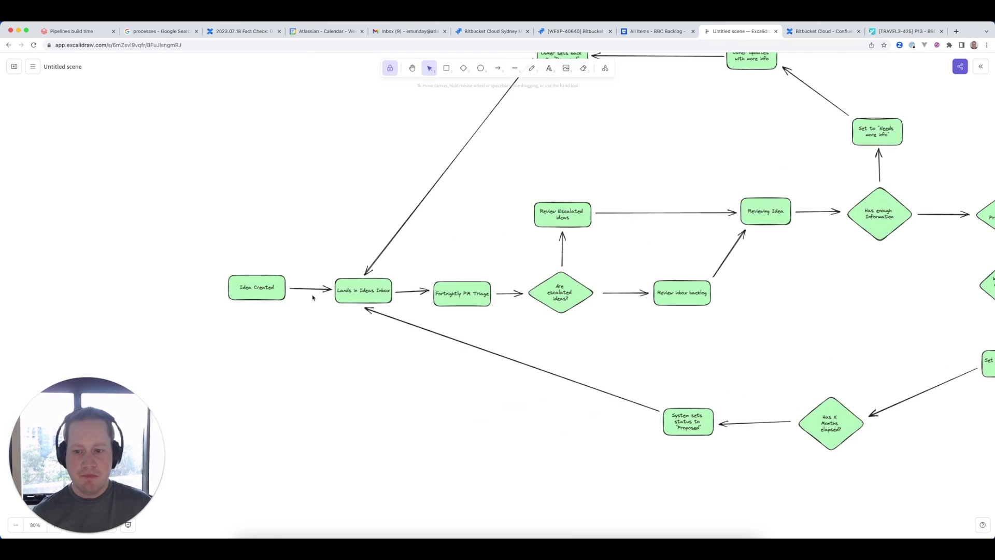
pyautogui.scroll(2, 313, 297)
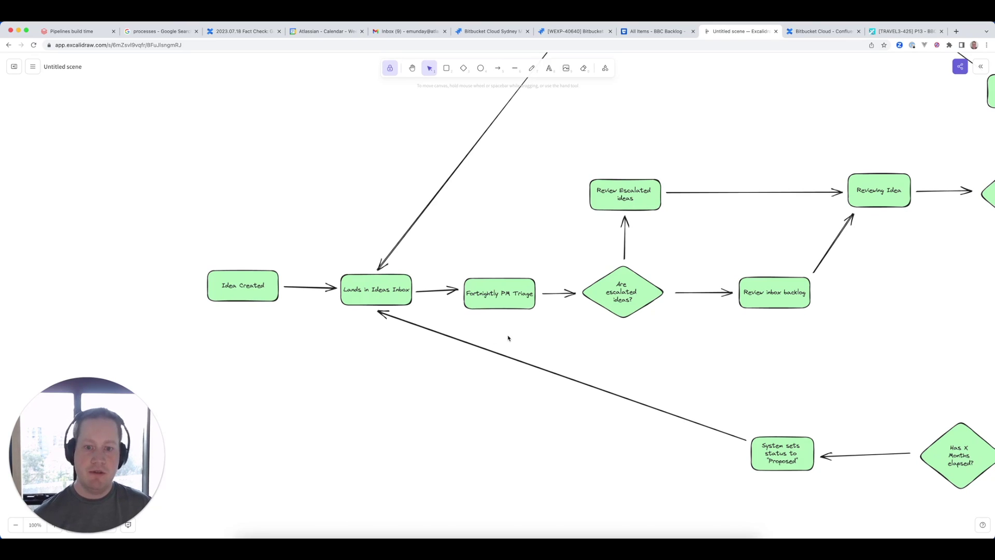
pyautogui.hscroll(5, 511, 338)
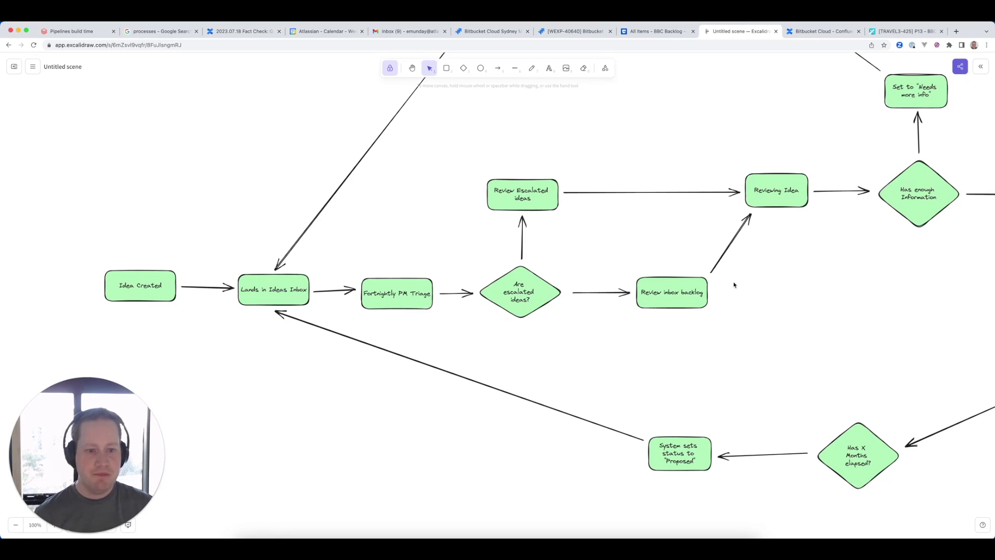
pyautogui.hscroll(5, 739, 280)
pyautogui.hscroll(3, 742, 280)
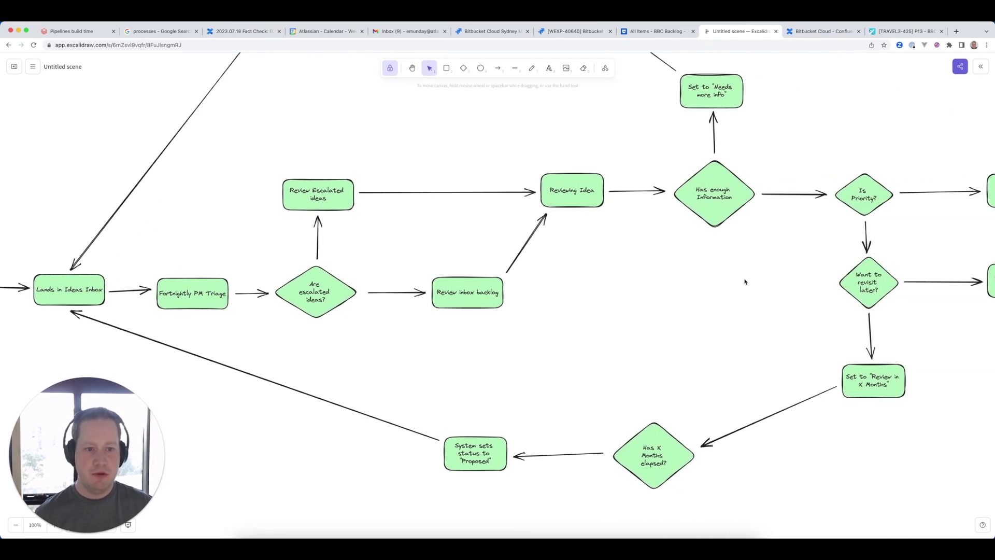
pyautogui.scroll(4, 751, 311)
pyautogui.scroll(1, 762, 331)
pyautogui.hscroll(1, 755, 326)
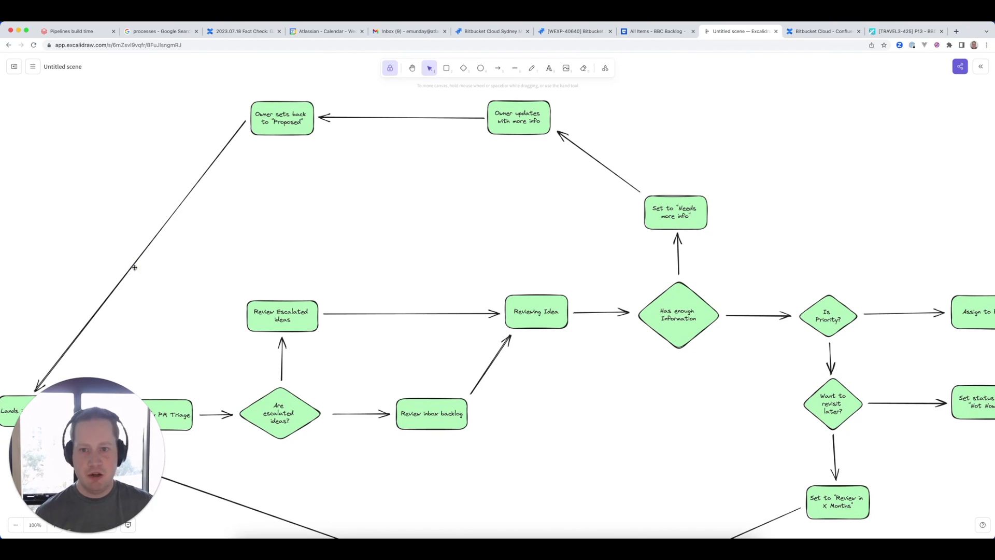
# Step: Examine the "Is Priority?" and "Want to revisit later?" decisions and the paths that lead from them
pyautogui.hscroll(2, 696, 359)
pyautogui.hscroll(10, 696, 359)
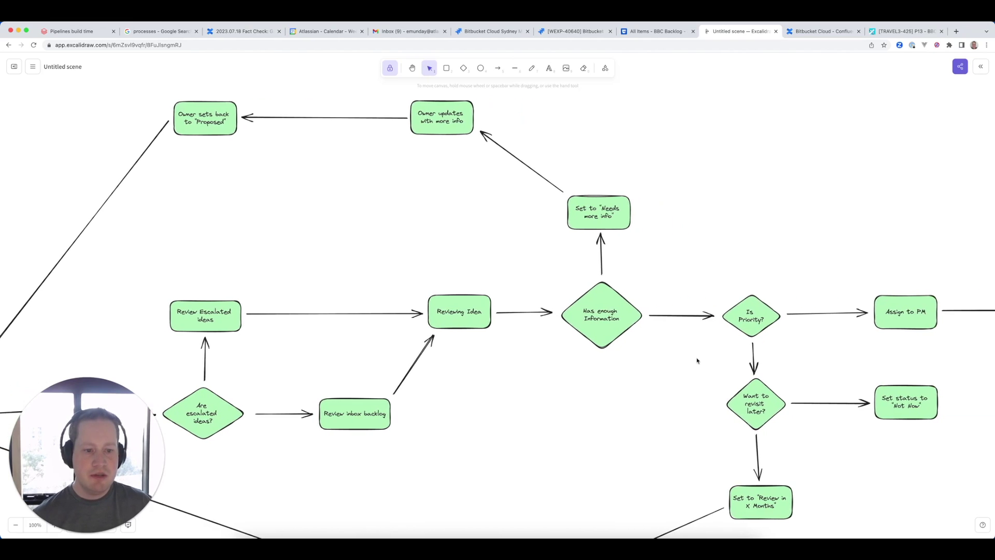
pyautogui.hscroll(2, 697, 360)
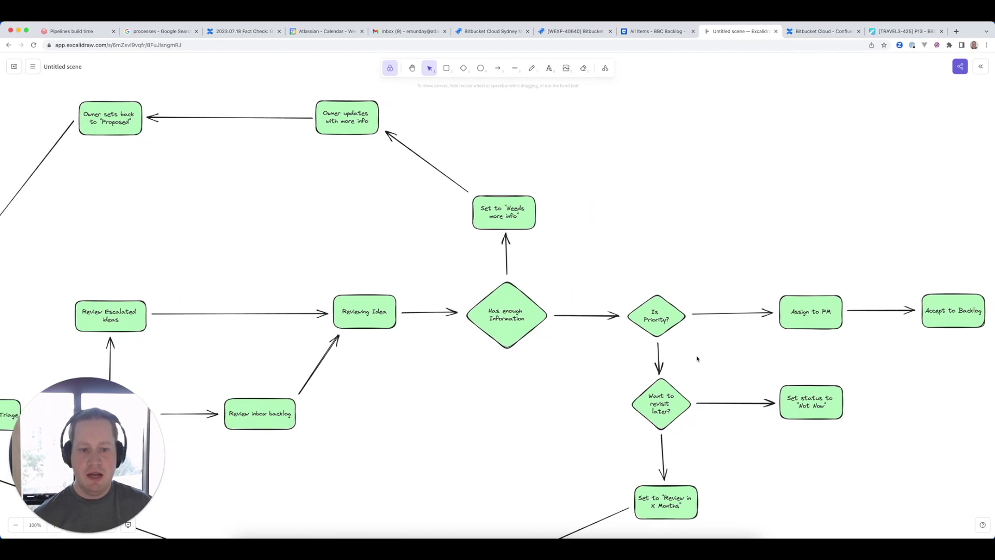
pyautogui.scroll(-2, 696, 359)
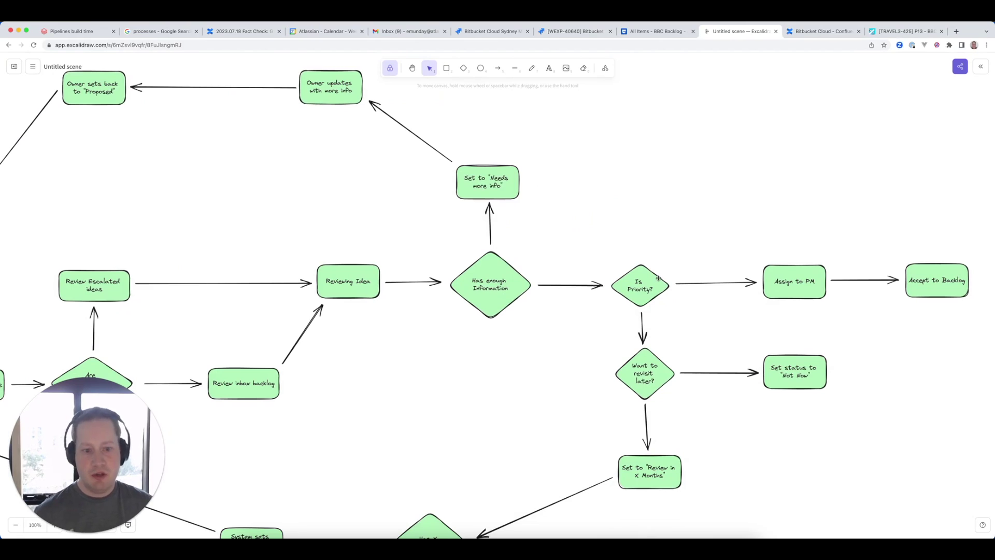
pyautogui.scroll(-3, 657, 284)
pyautogui.scroll(-1, 676, 345)
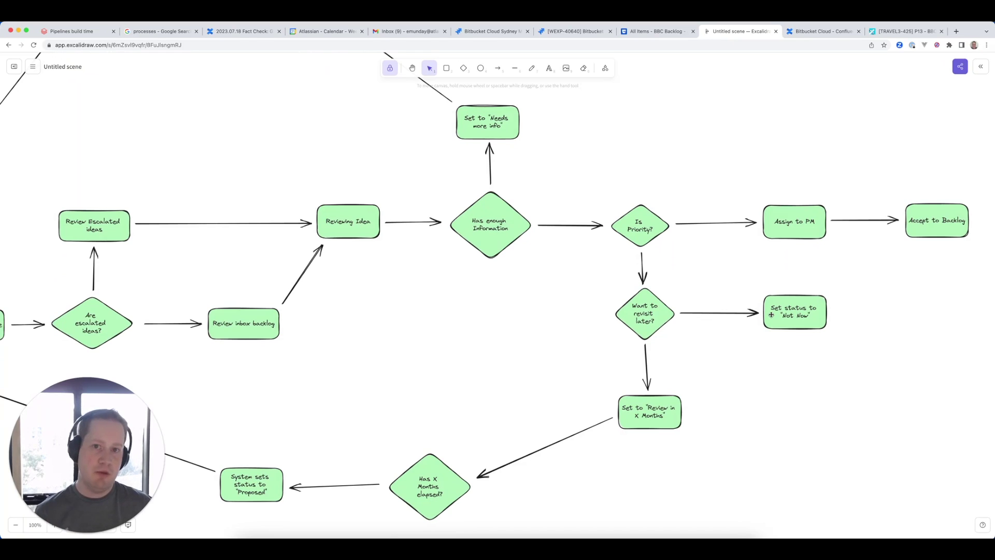
pyautogui.scroll(-1, 794, 319)
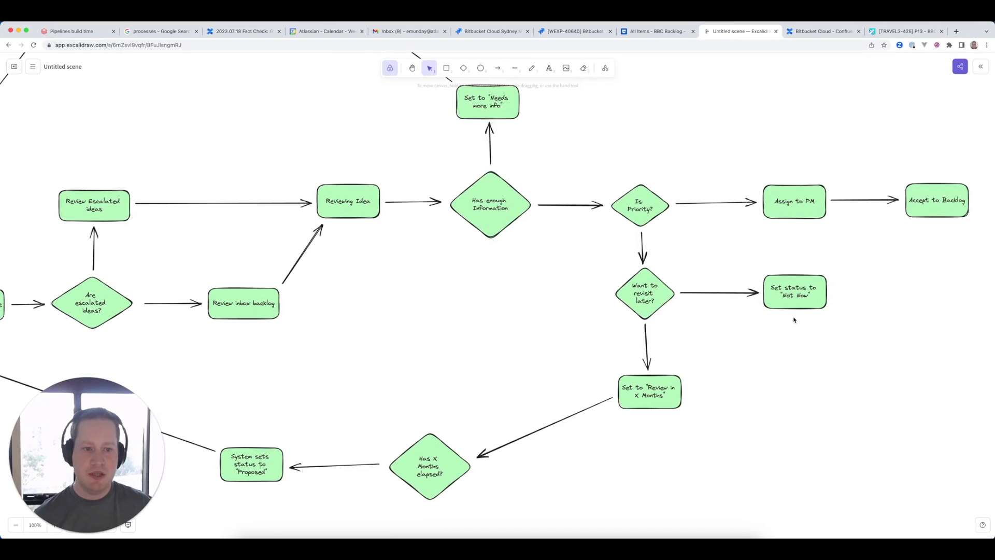
pyautogui.hscroll(3, 797, 312)
pyautogui.hscroll(1, 798, 313)
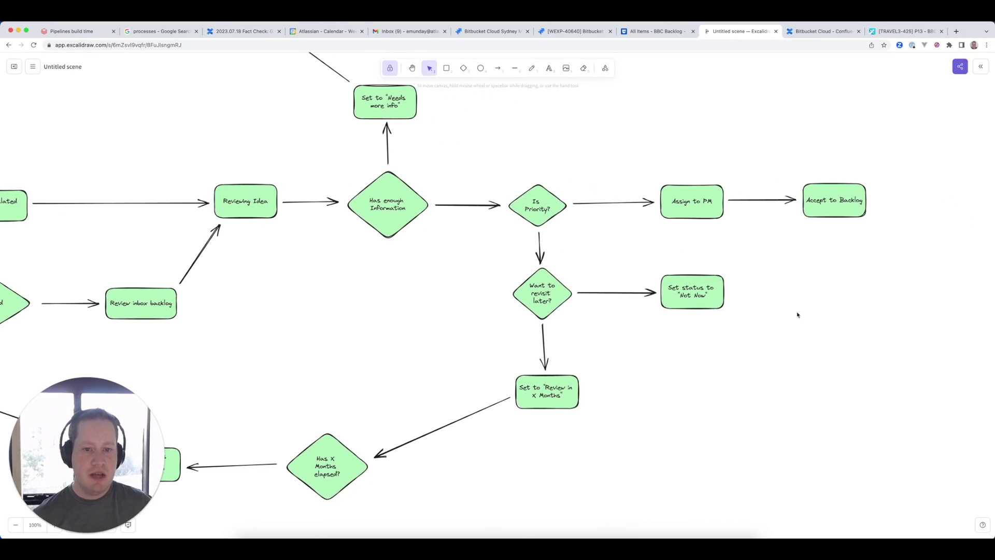
# Step: Review the "Accept to Backlog" path and how the whole flowchart connects back to the ideas inbox
pyautogui.scroll(1, 797, 313)
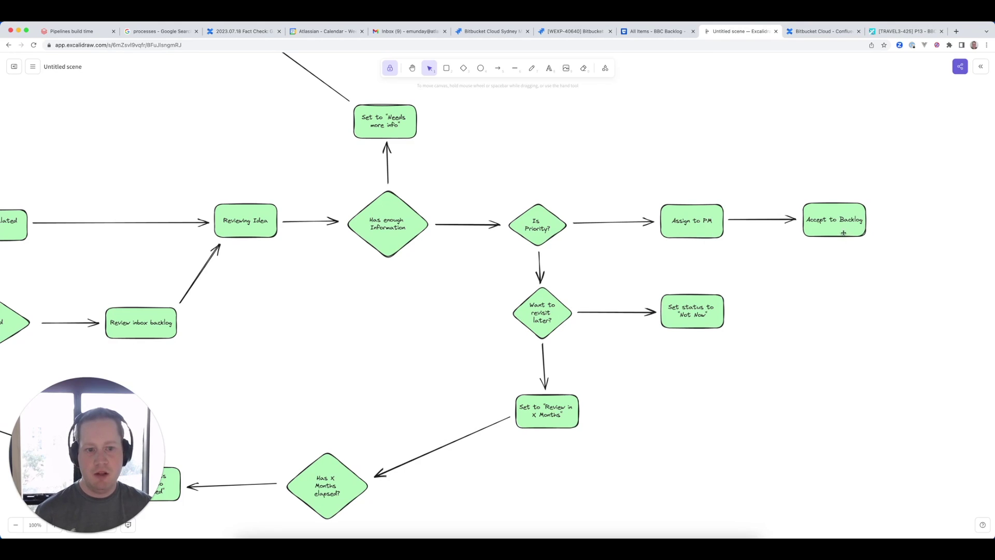
pyautogui.scroll(1, 722, 241)
pyautogui.hscroll(-3, 713, 243)
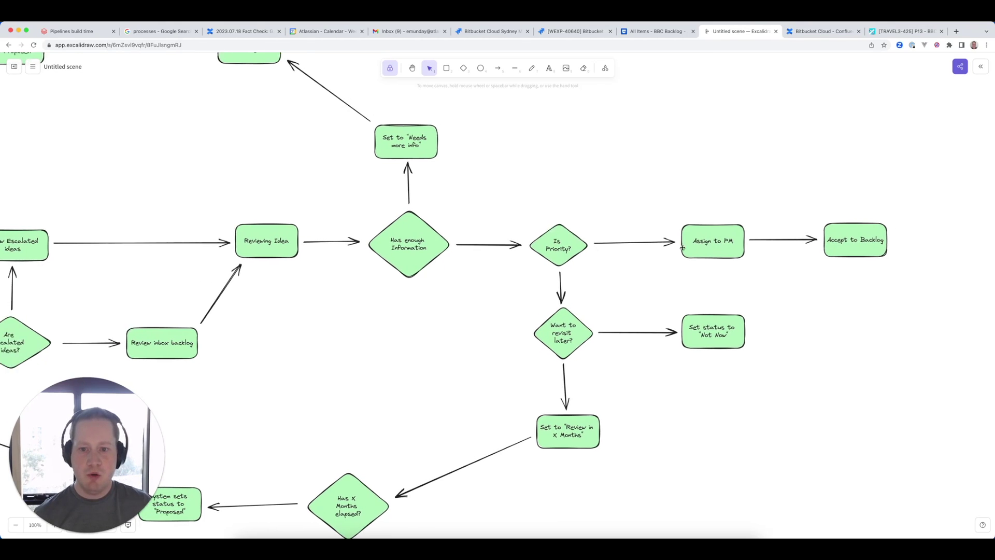
pyautogui.scroll(1, 475, 238)
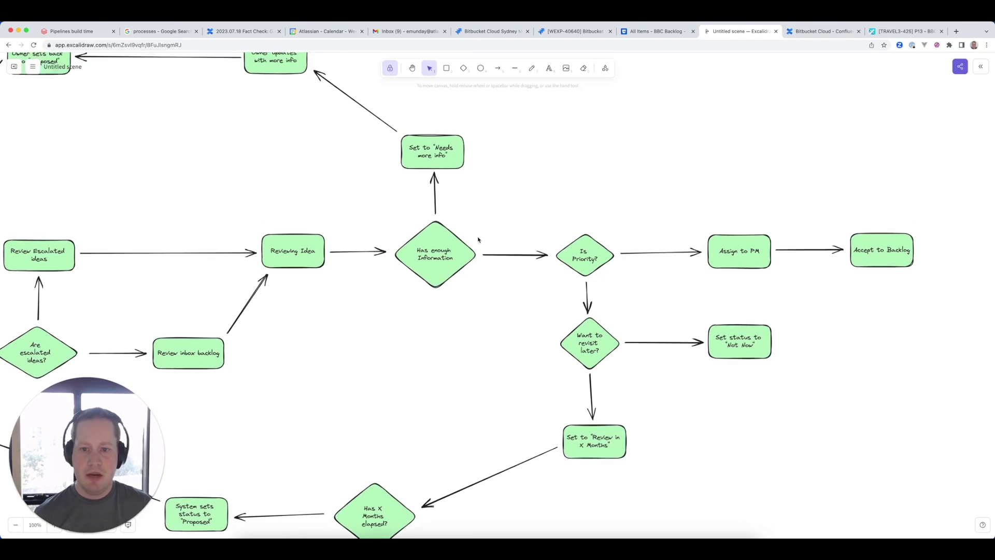
pyautogui.keyDown('ctrl'); pyautogui.scroll(-2, 482, 236); pyautogui.keyUp('ctrl')
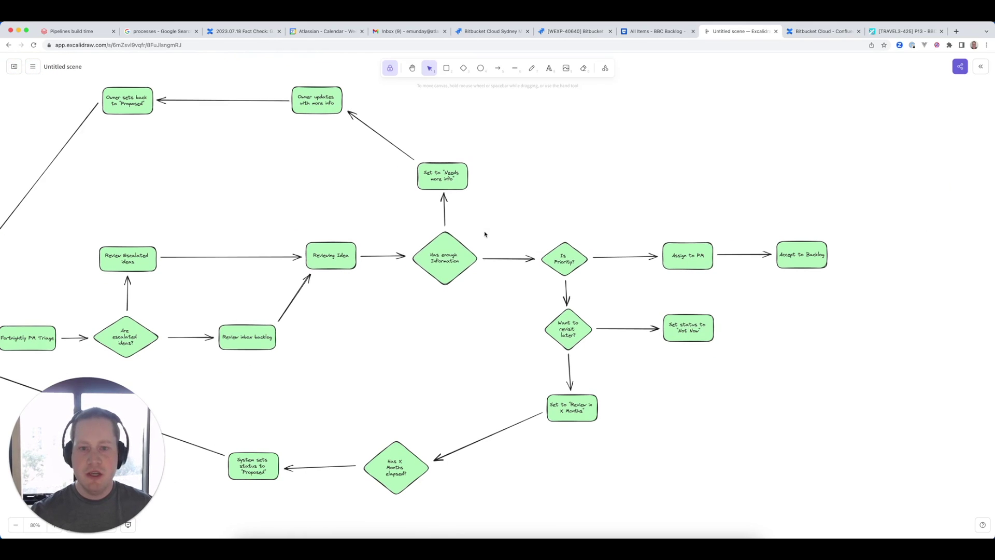
pyautogui.hscroll(-10, 482, 236)
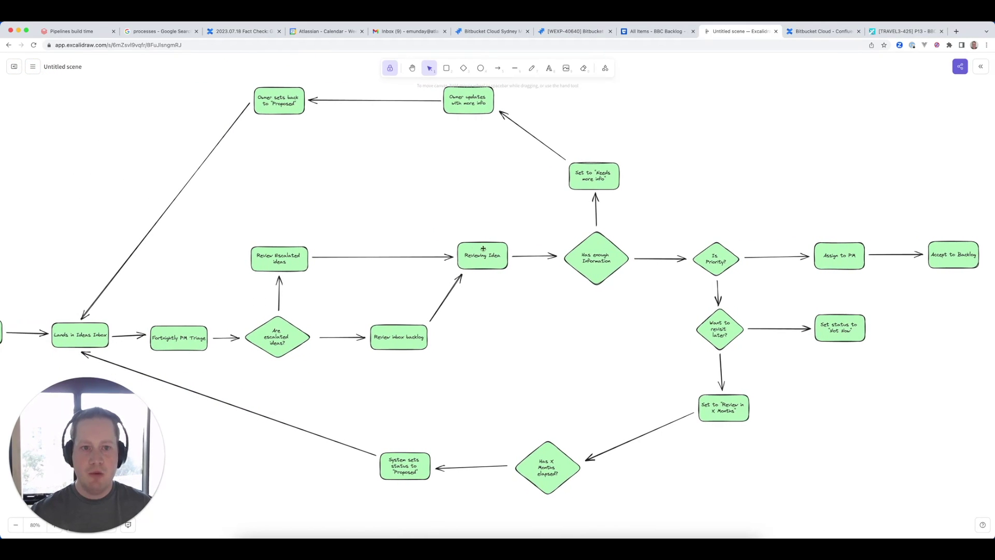
# Step: Switch to Jira and start a new BBC Backlog idea, with the creator's first name plus "new idea" as the summary and the description open for editing
pyautogui.click(654, 31)
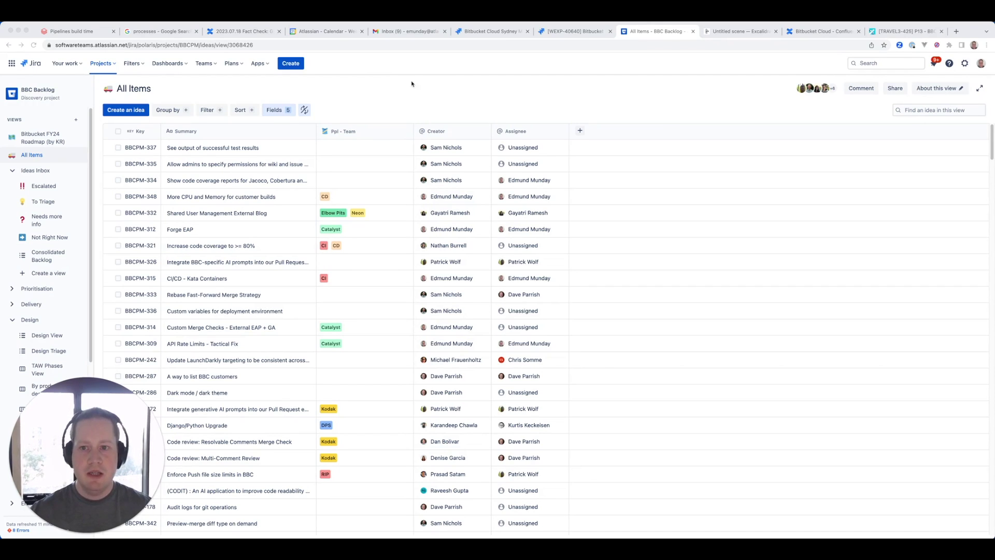
pyautogui.click(348, 77)
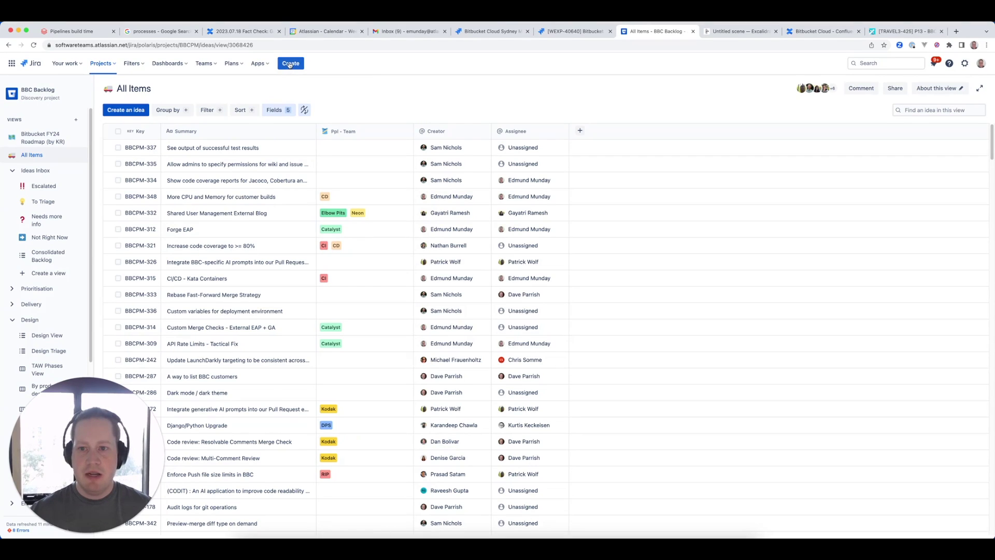
pyautogui.click(290, 63)
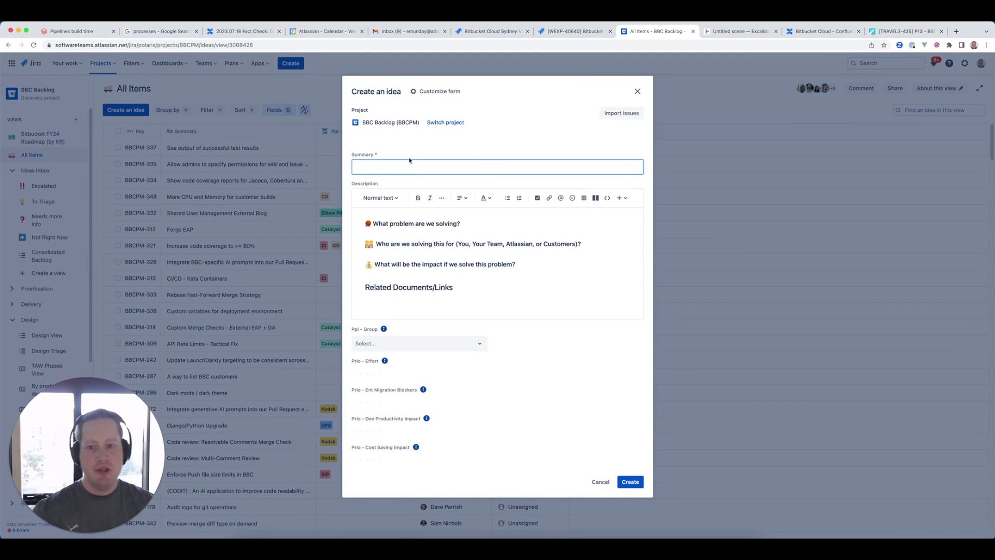
pyautogui.write('Edmunds new ideas')
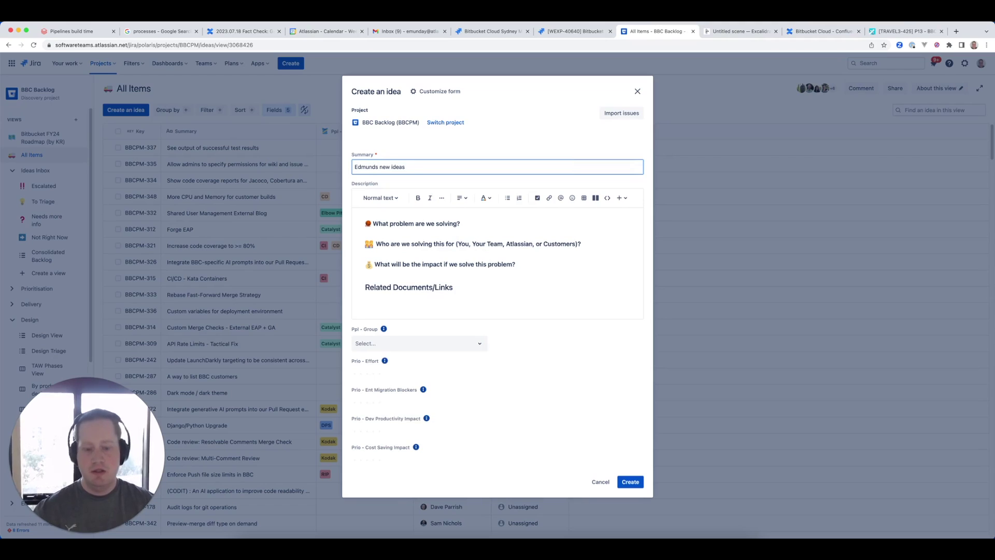
pyautogui.click(461, 223)
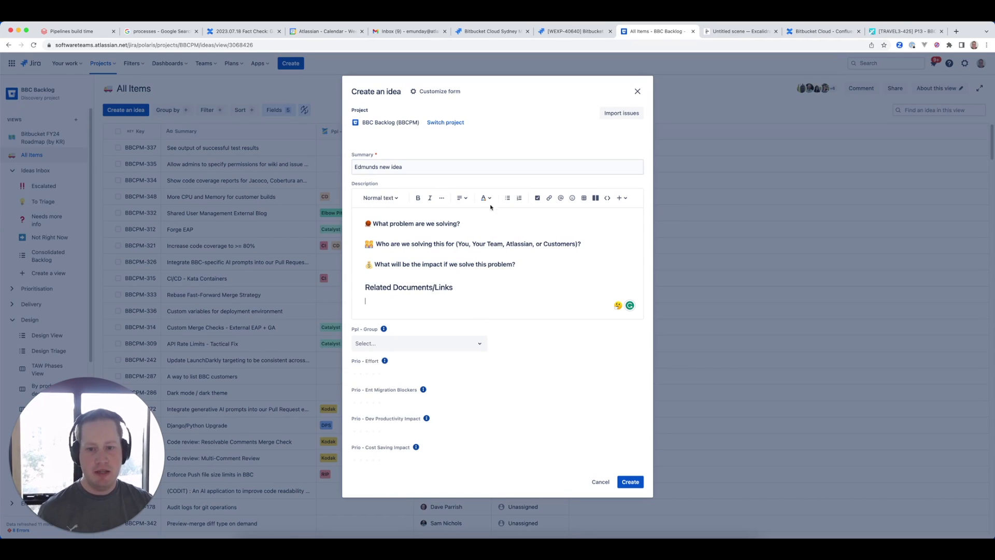
pyautogui.click(485, 225)
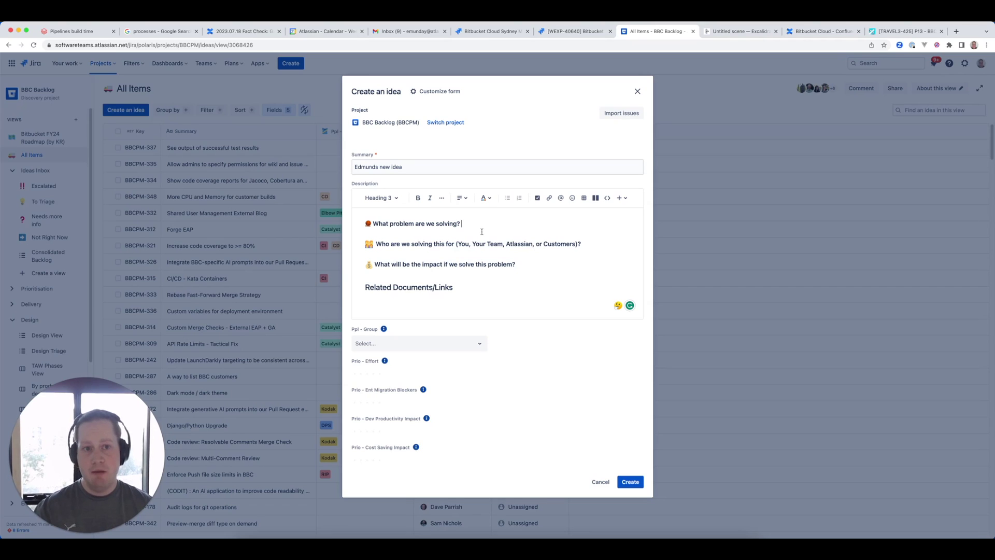
# Step: Recheck the flowchart and examine the idea form's Ppl - Group options and the guidance for Effort, Ent Migration Blockers and Cost Saving Impact
pyautogui.click(751, 31)
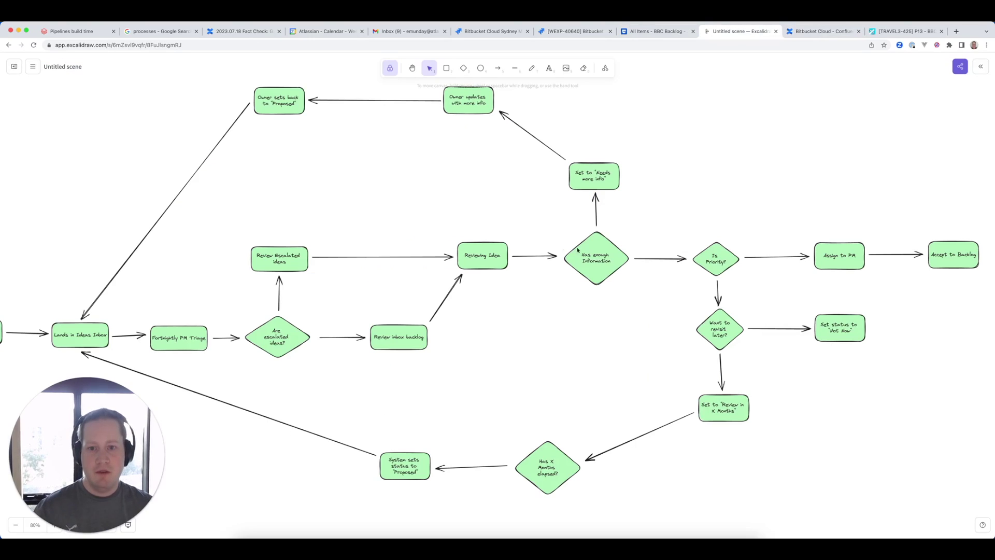
pyautogui.click(641, 33)
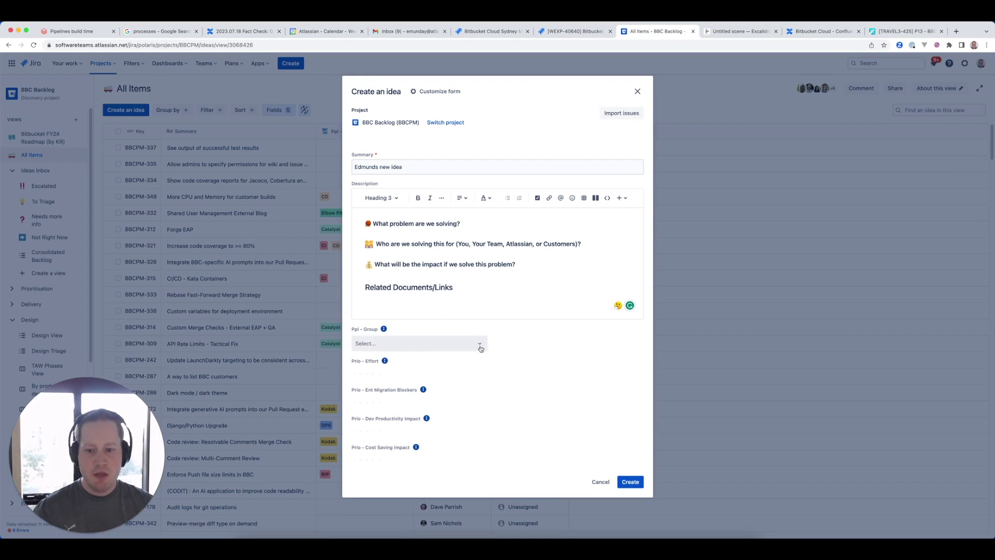
pyautogui.click(480, 348)
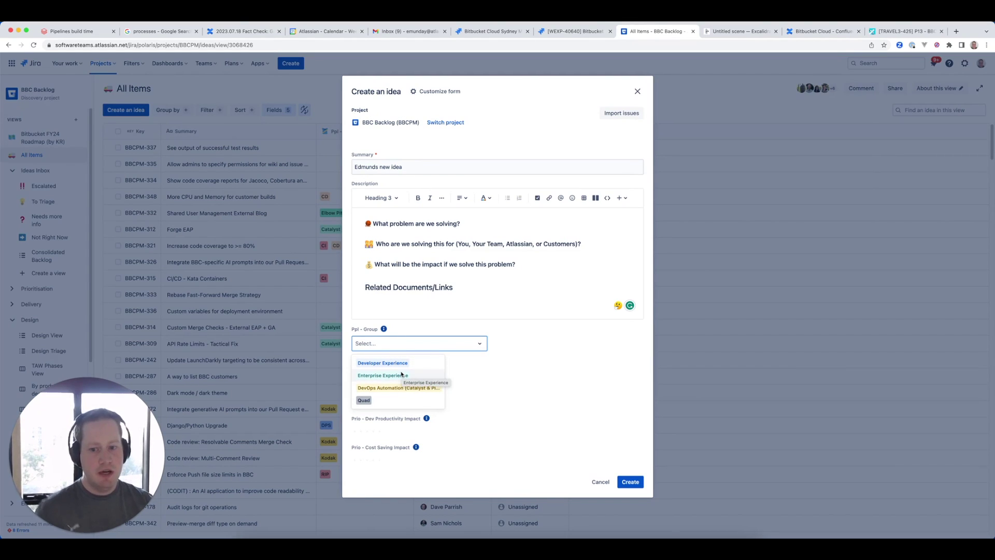
pyautogui.moveTo(385, 330)
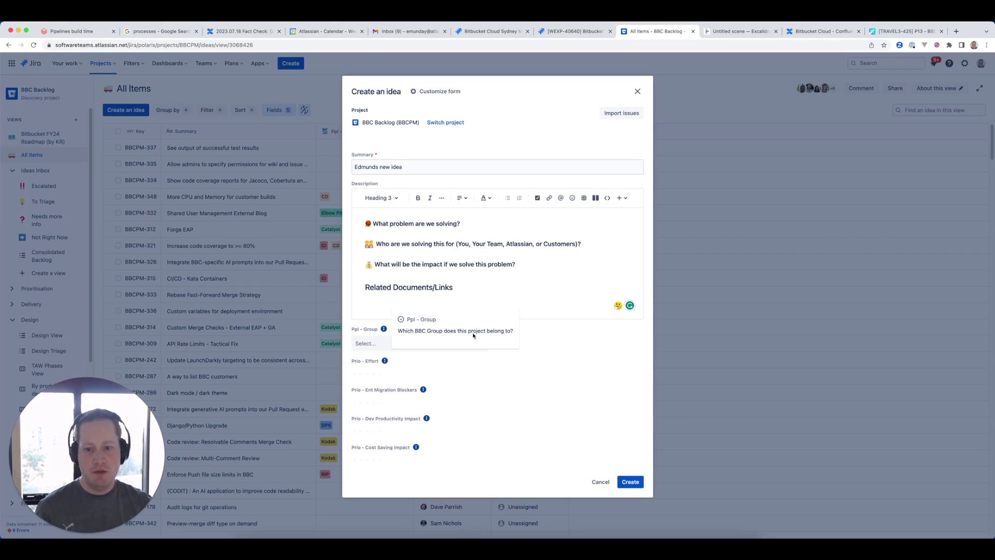
pyautogui.moveTo(384, 361)
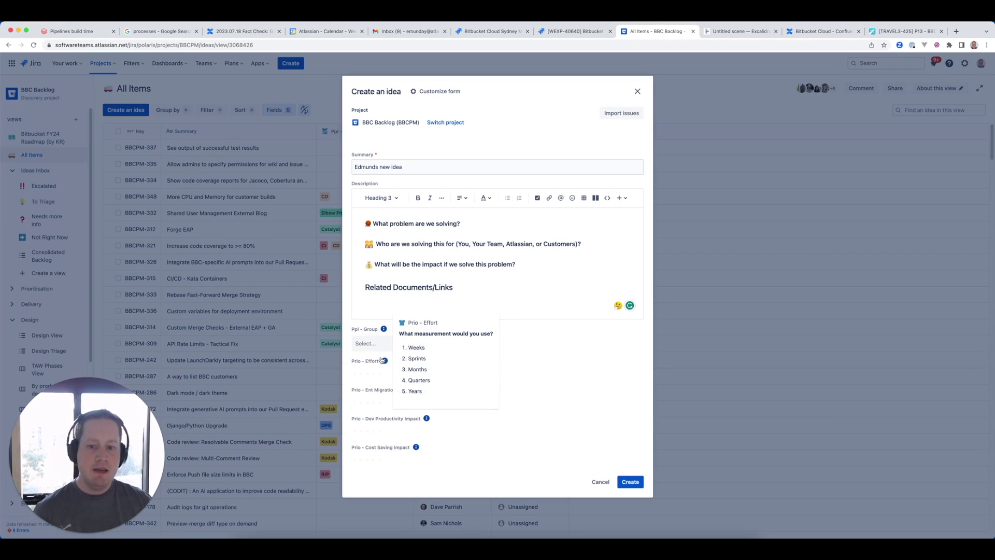
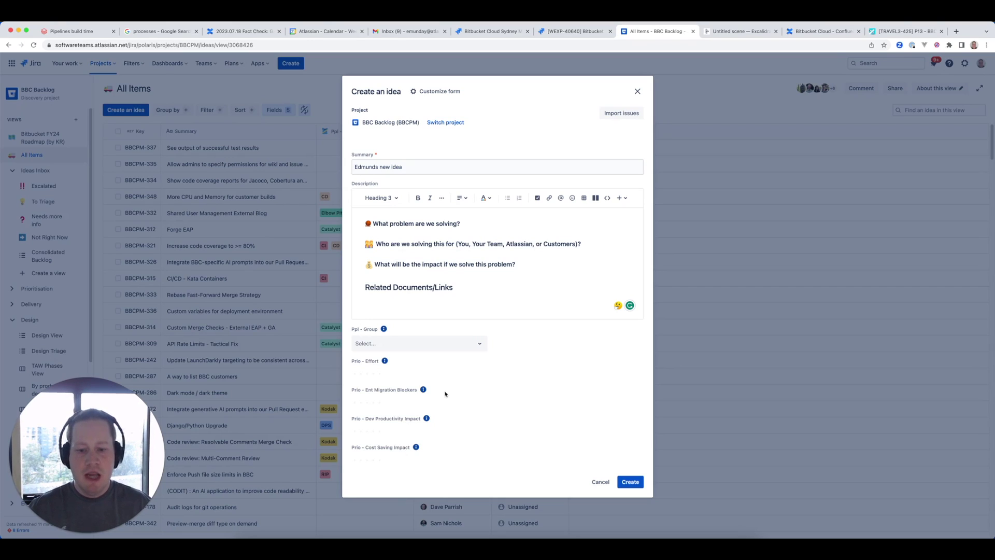
pyautogui.moveTo(423, 389)
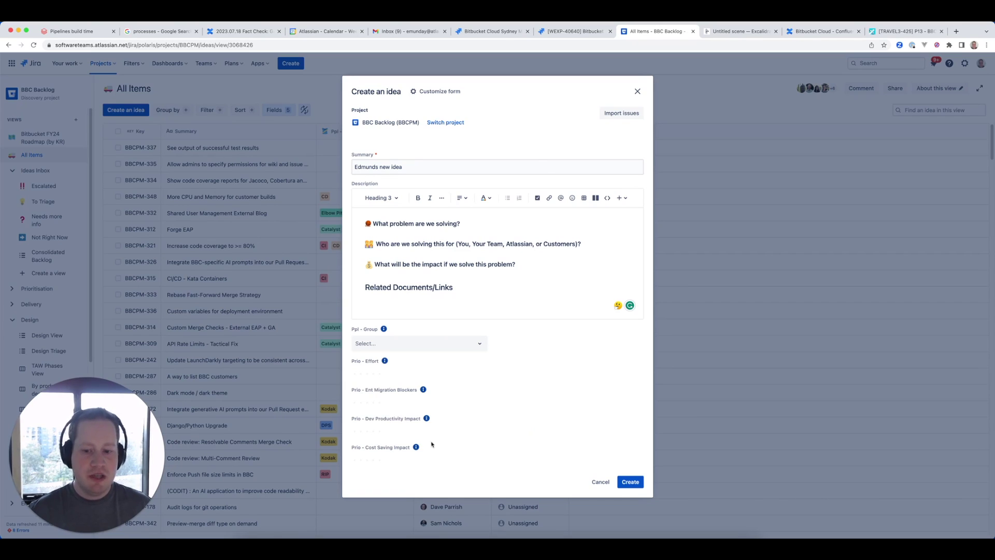
pyautogui.moveTo(415, 446)
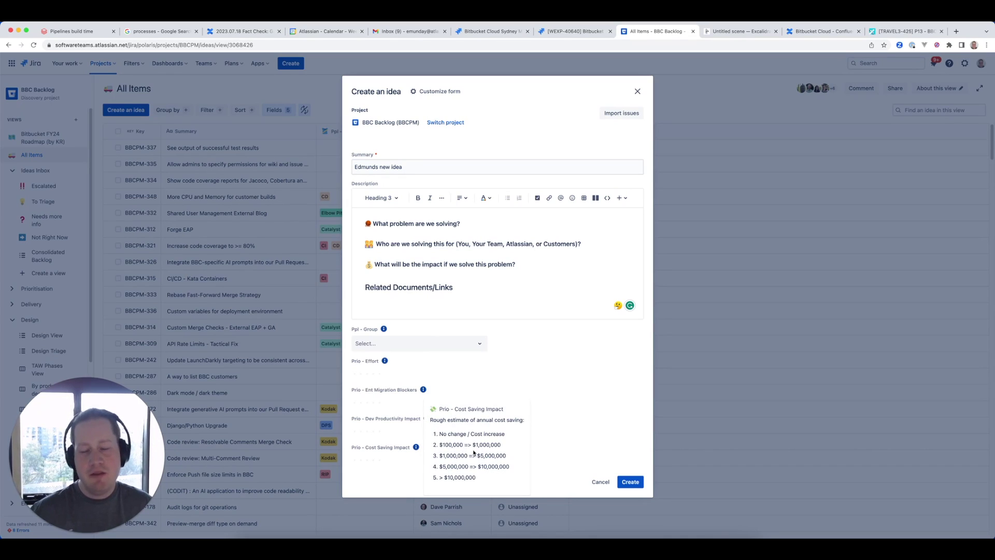
pyautogui.press('super+space')
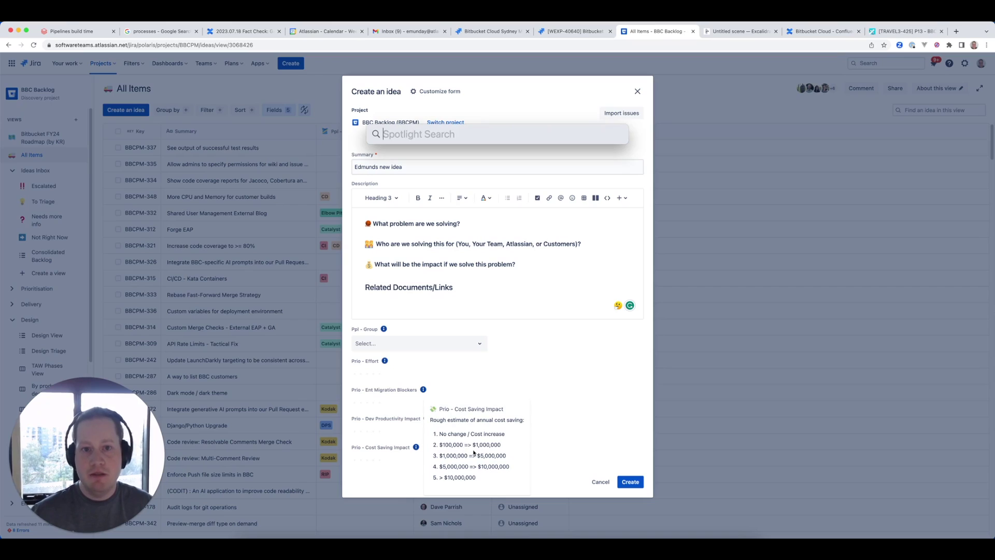
pyautogui.press('Escape')
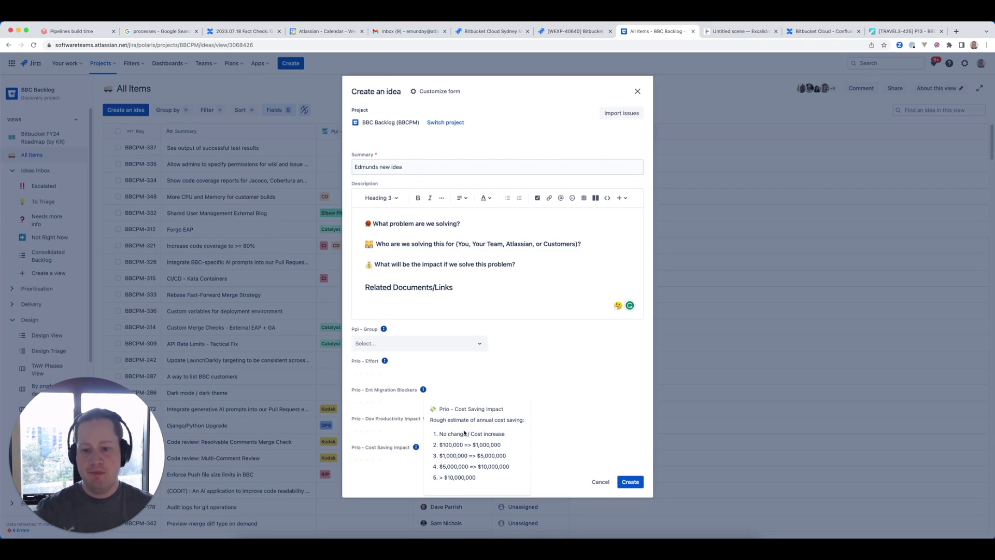
# Step: Rate the new idea 2 for Effort, 3 for Ent Migration Blockers and 1 for Dev Productivity and Cost Saving Impact, and create it
pyautogui.click(361, 373)
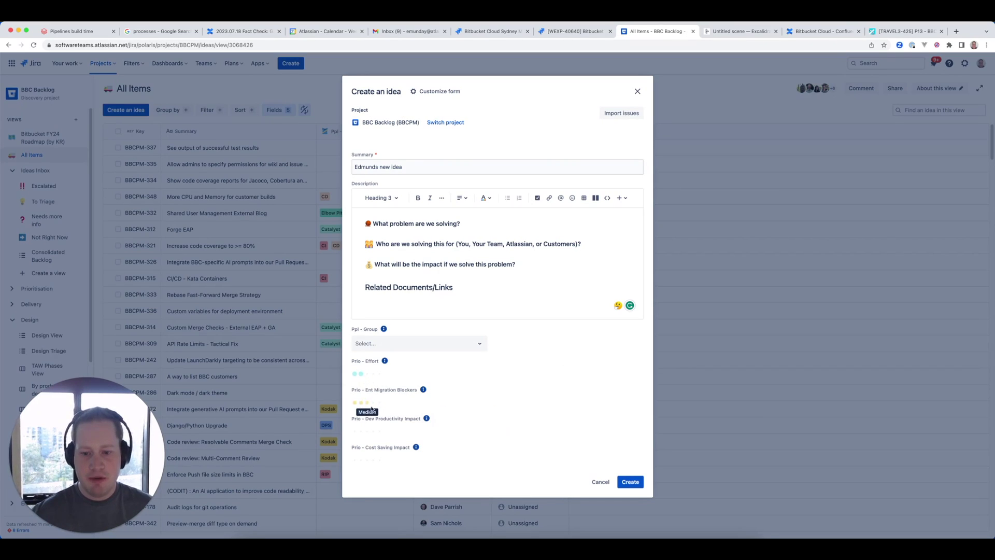
pyautogui.click(368, 402)
pyautogui.click(354, 431)
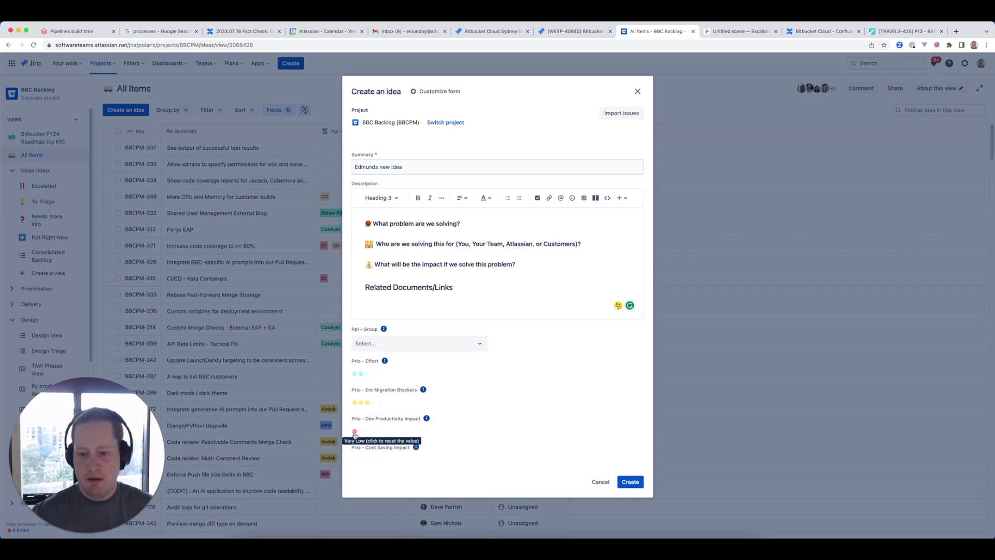
pyautogui.click(355, 460)
pyautogui.click(626, 482)
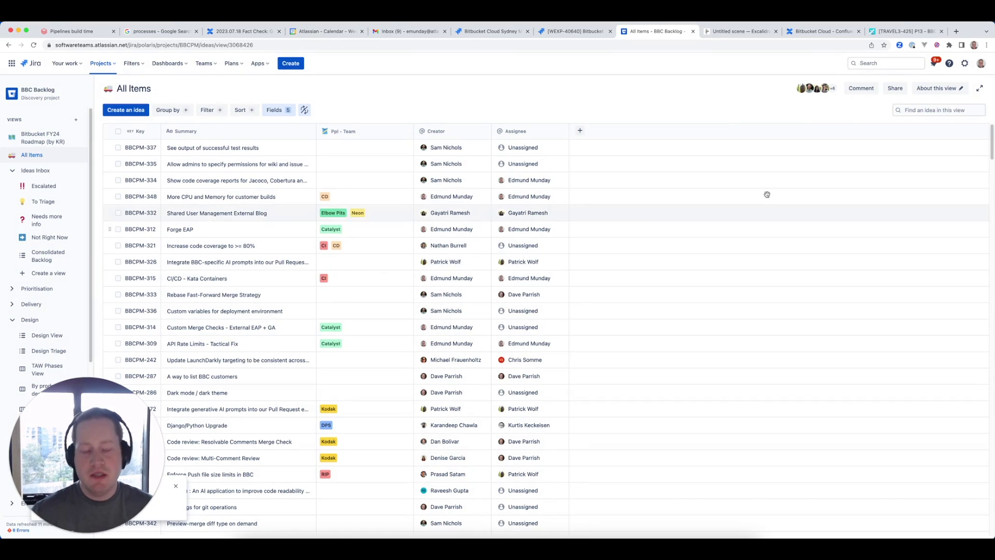
# Step: Search All Items for the creator's first name, view the new idea's details and close them
pyautogui.click(953, 110)
pyautogui.write('e')
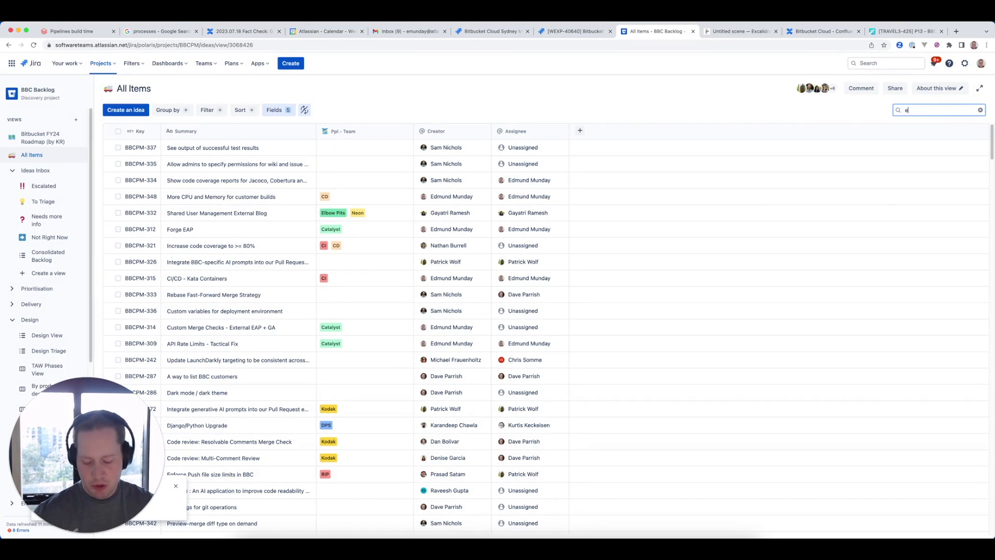
pyautogui.write('dmund')
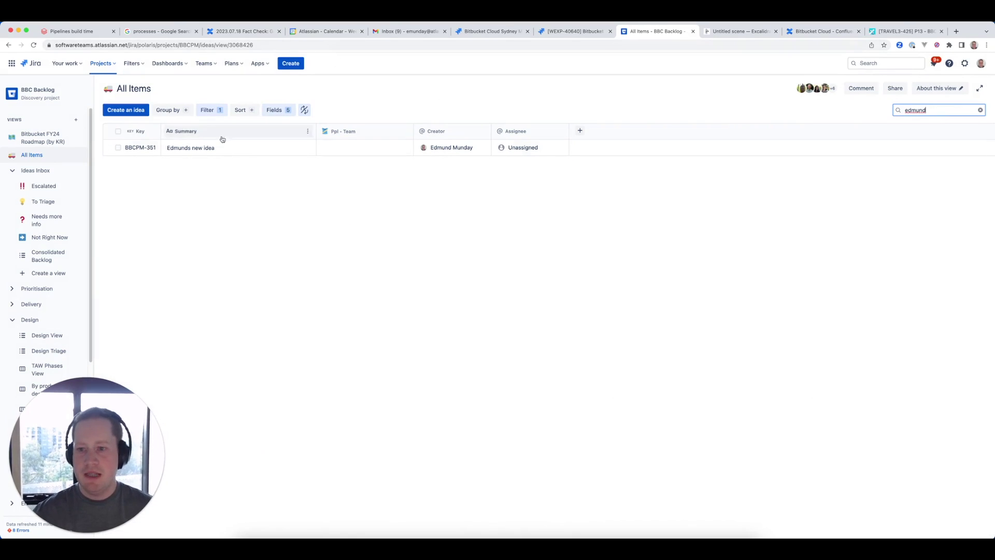
pyautogui.click(205, 150)
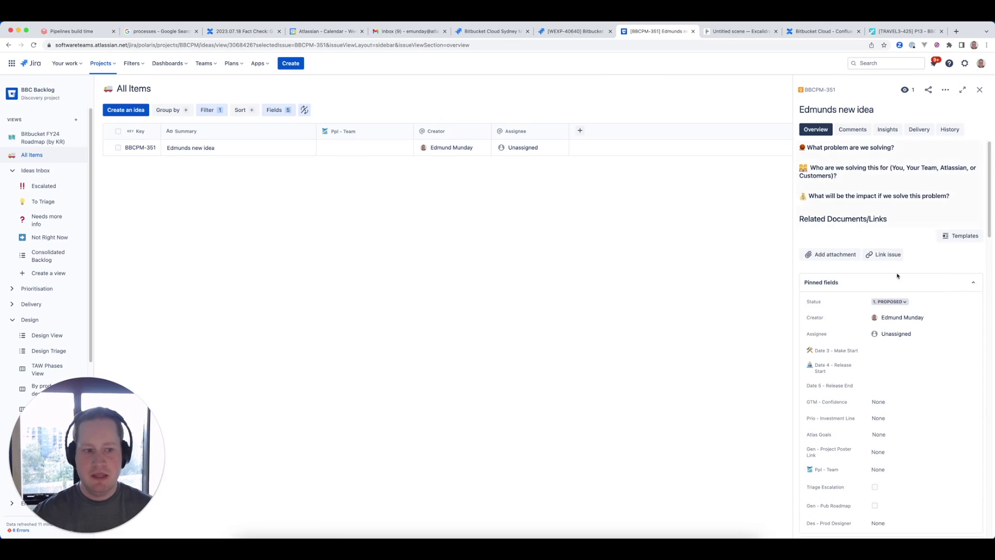
pyautogui.click(979, 91)
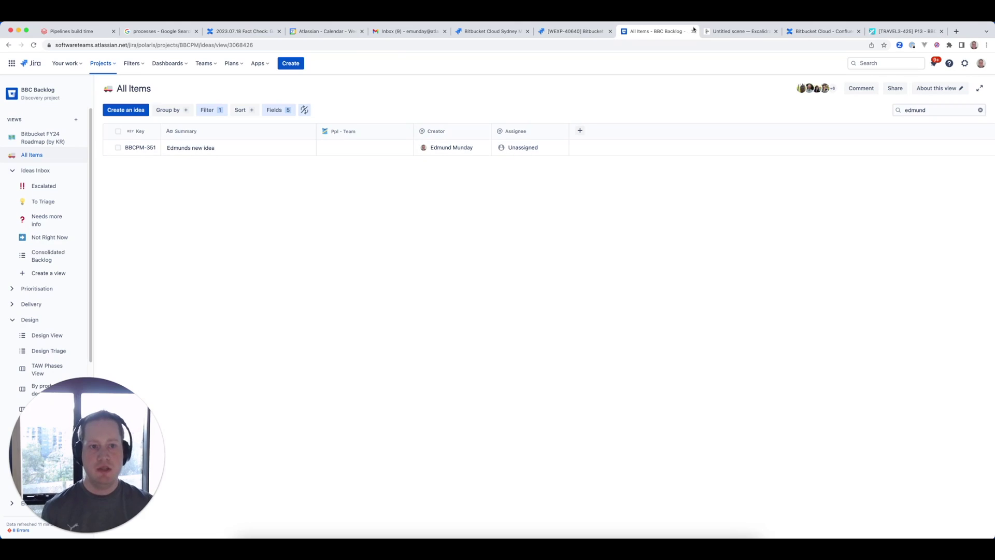
# Step: Switch to the Excalidraw flowchart, review the path from "Idea Created" to the escalated ideas decision, and return to Jira
pyautogui.click(715, 31)
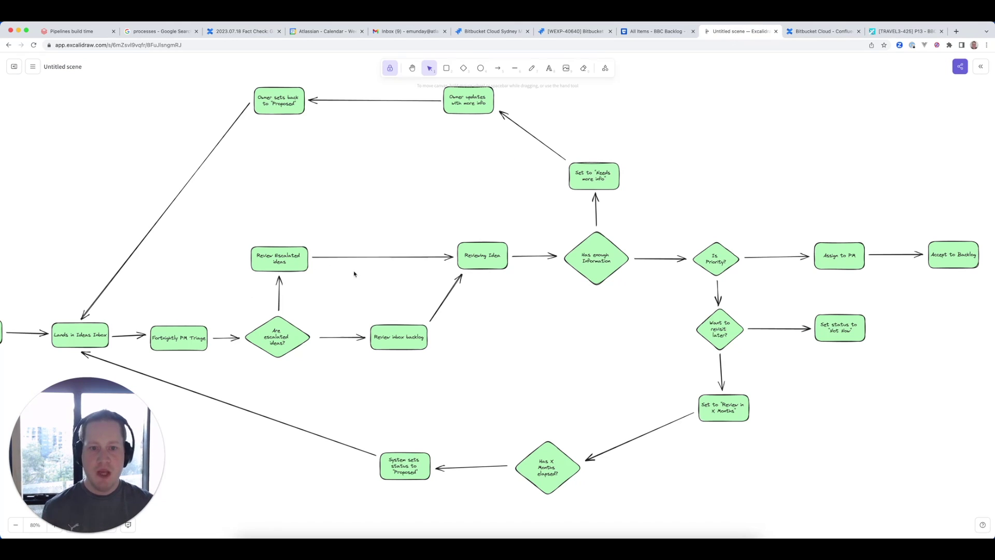
pyautogui.hscroll(-3, 353, 274)
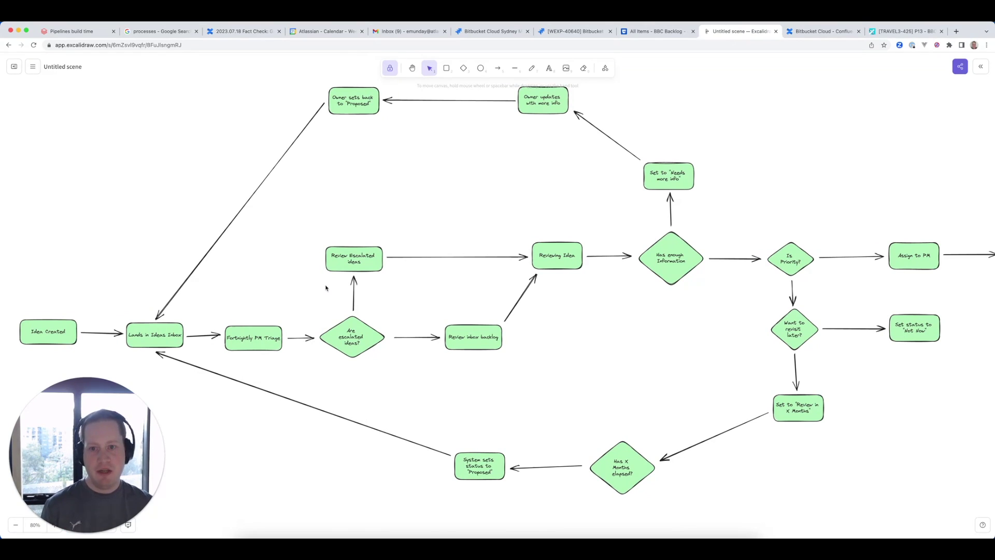
pyautogui.click(655, 31)
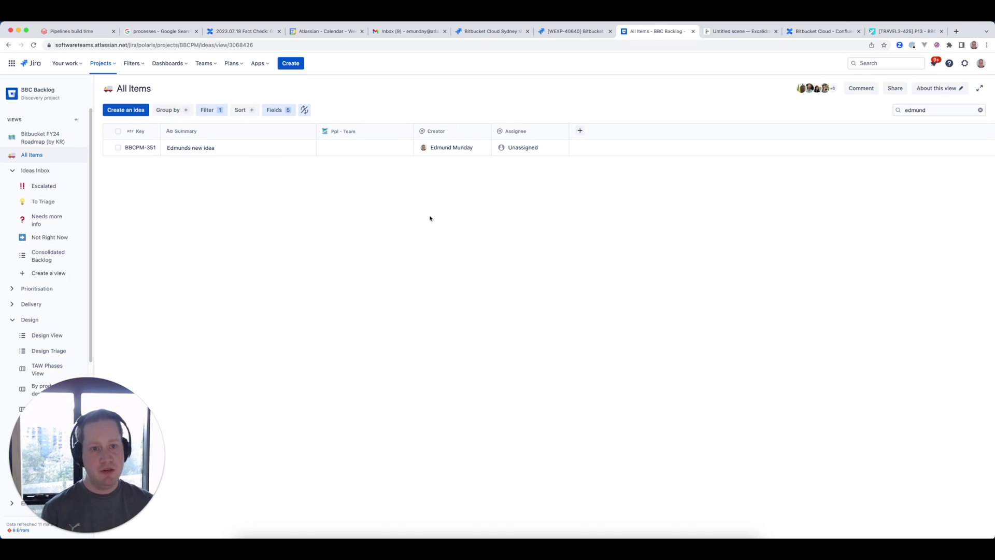
# Step: Turn on Triage Escalation for the new idea and close its details
pyautogui.click(179, 148)
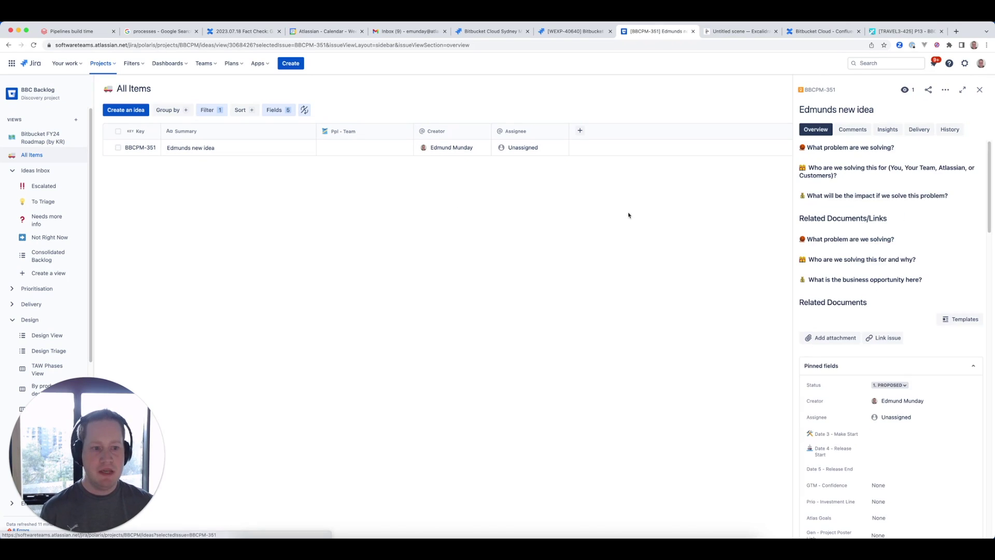
pyautogui.scroll(-5, 904, 391)
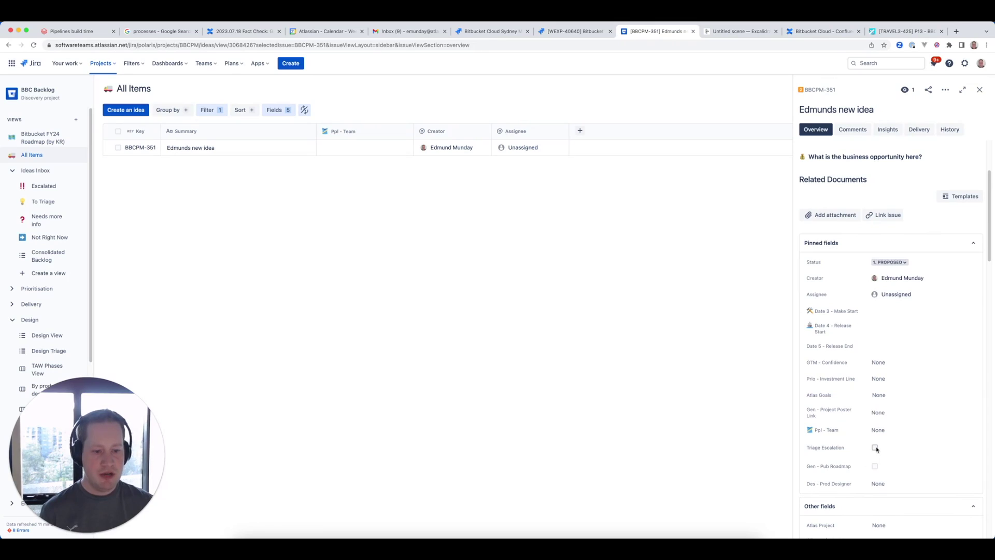
pyautogui.click(874, 447)
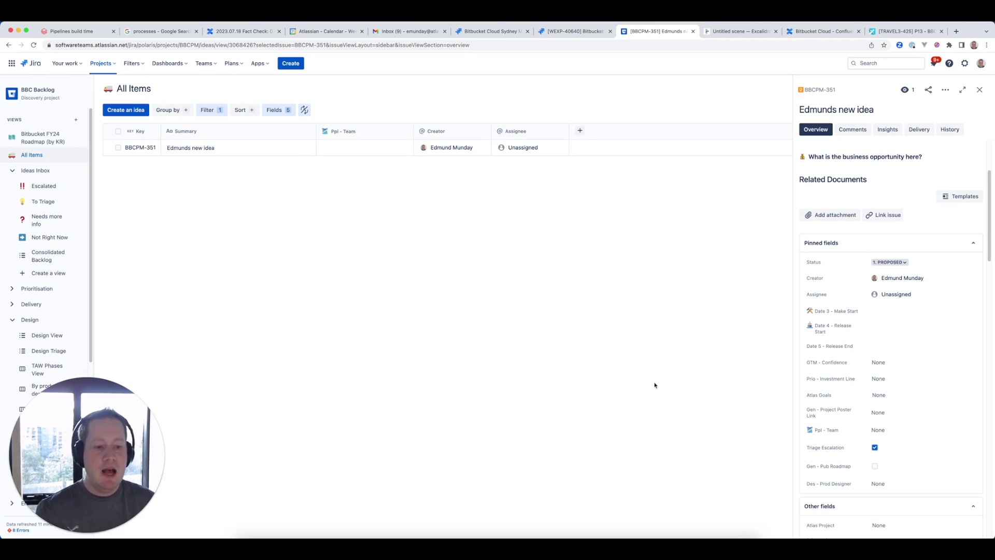
pyautogui.click(979, 90)
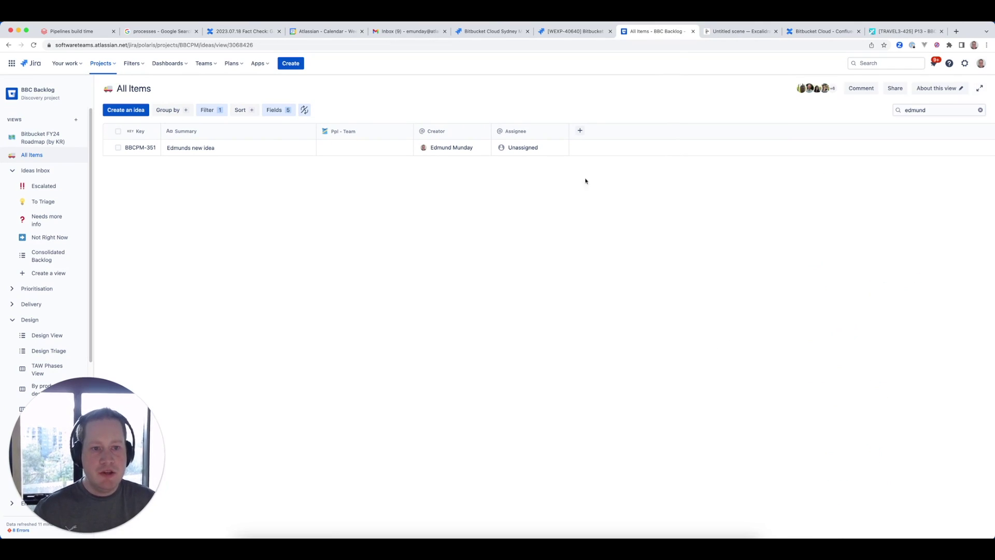
# Step: Recheck the triage flowchart and examine the escalated ideas in Jira's To Triage view
pyautogui.click(759, 32)
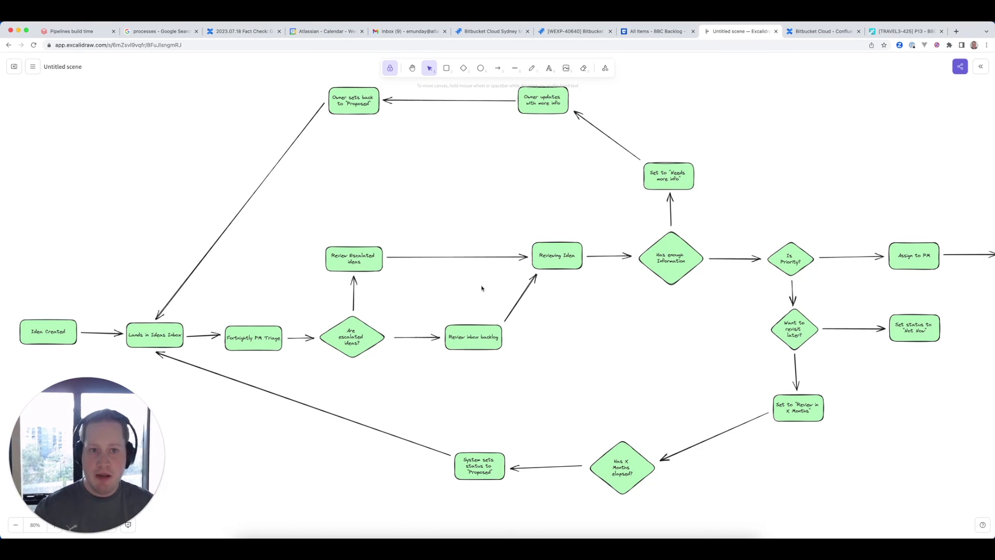
pyautogui.click(646, 29)
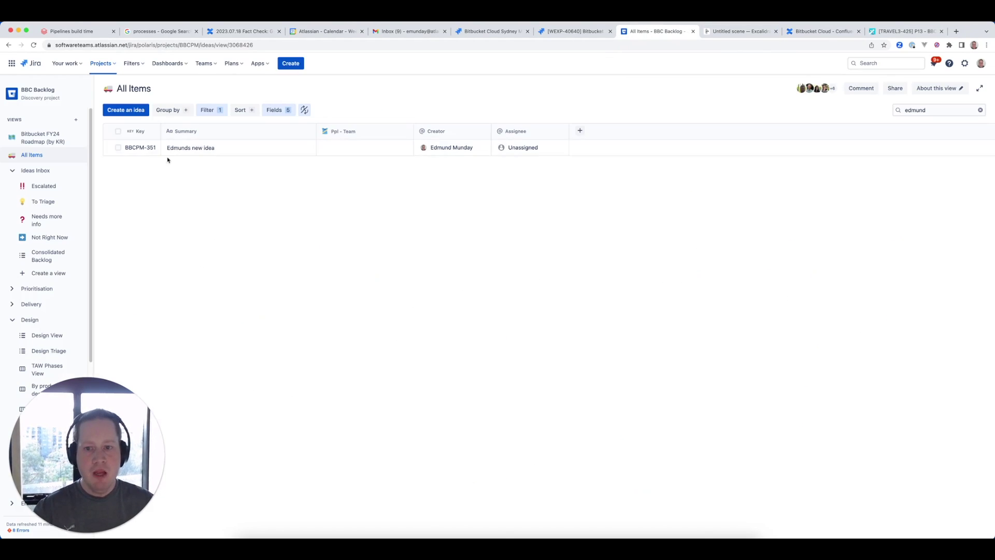
pyautogui.click(43, 203)
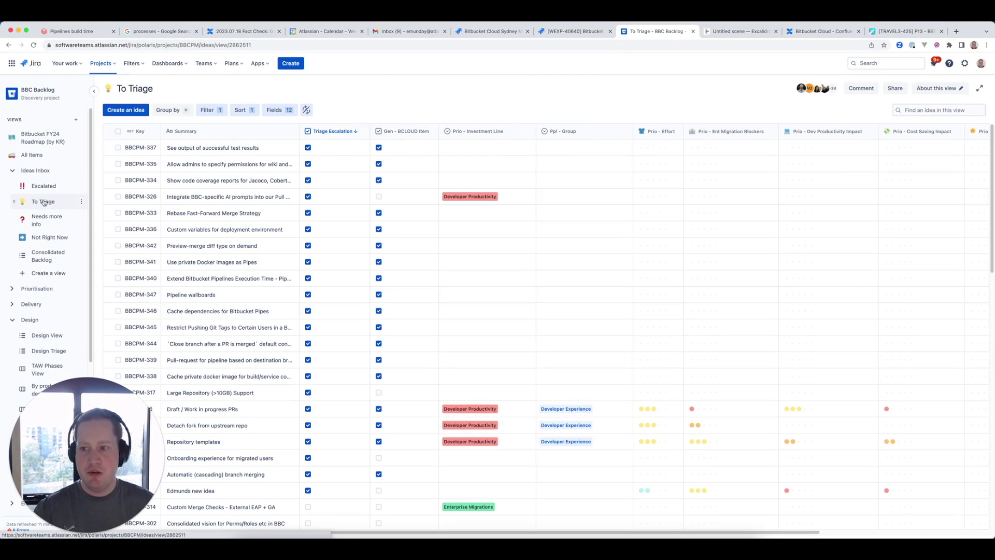
pyautogui.scroll(-1, 287, 214)
pyautogui.scroll(1, 287, 214)
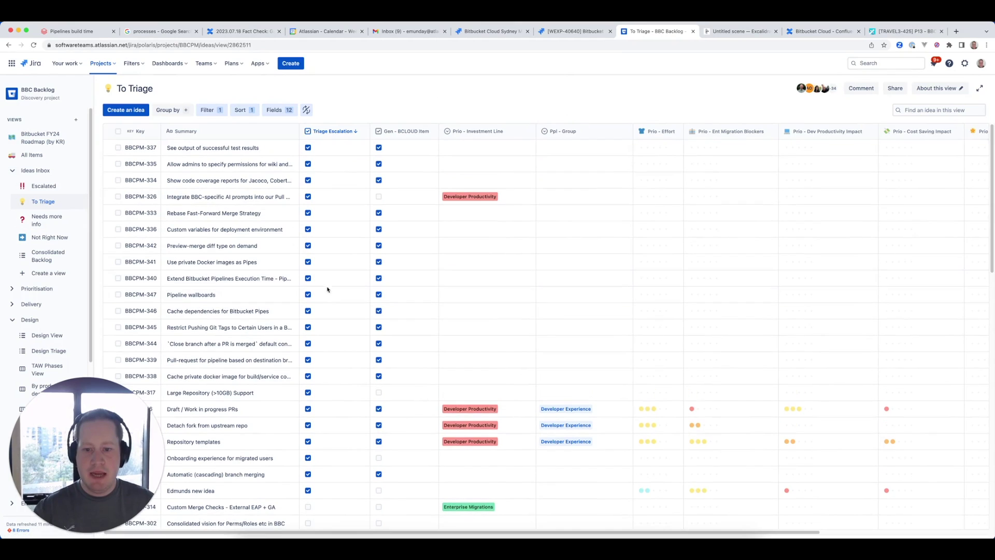
pyautogui.scroll(-5, 300, 212)
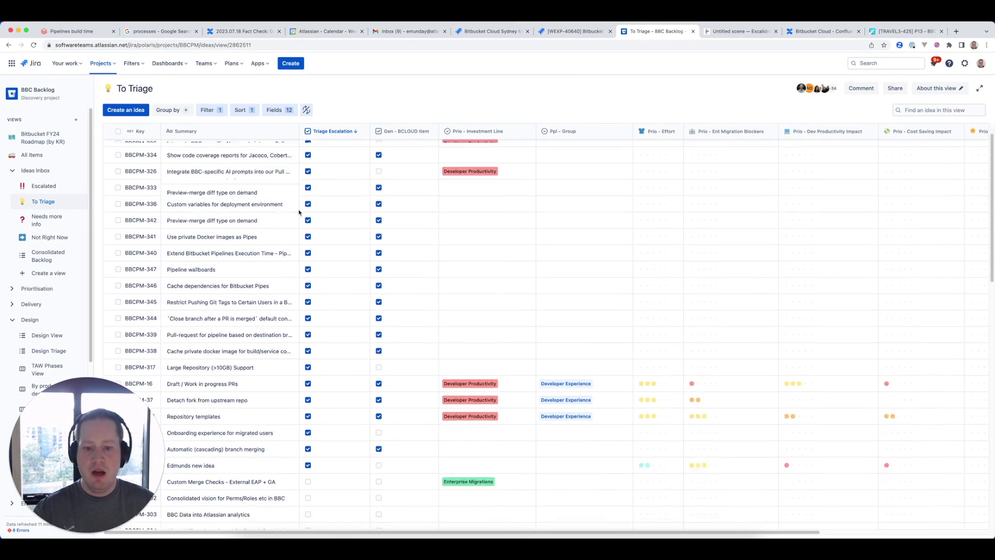
pyautogui.scroll(5, 319, 257)
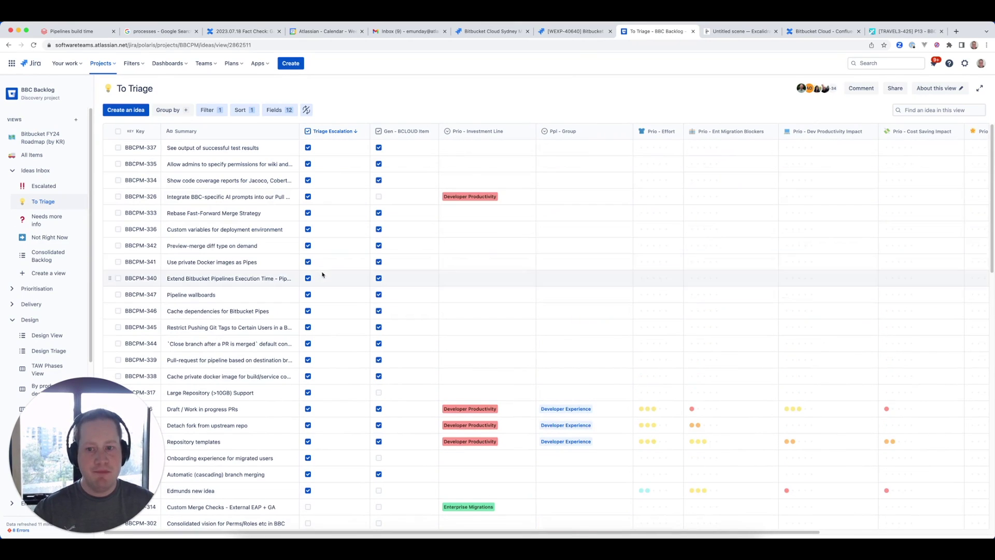
# Step: View the "See output of successful test results" idea and open the idea workflow in the project settings
pyautogui.click(213, 149)
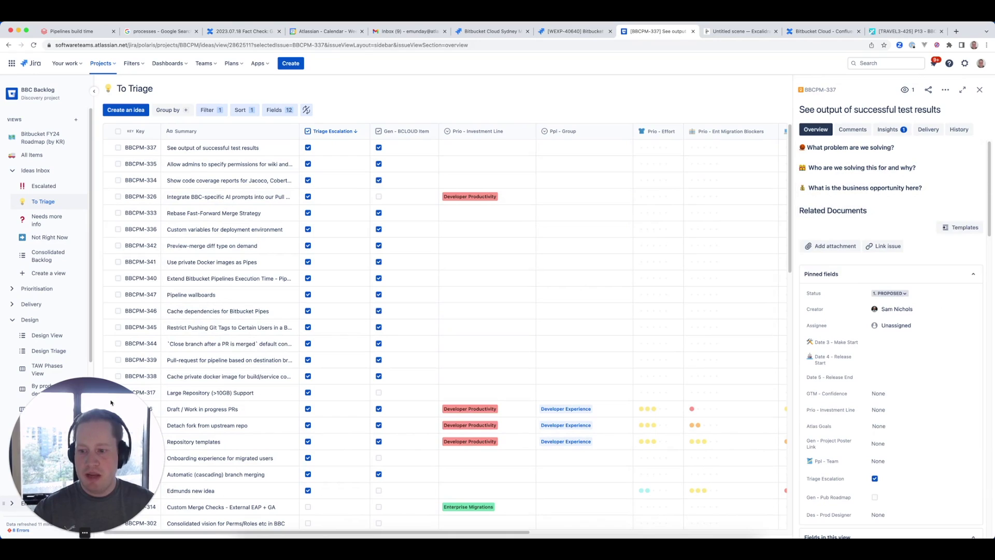
pyautogui.moveTo(47, 480); pyautogui.dragTo(187, 462)
pyautogui.scroll(-1, 39, 398)
pyautogui.scroll(-5, 38, 397)
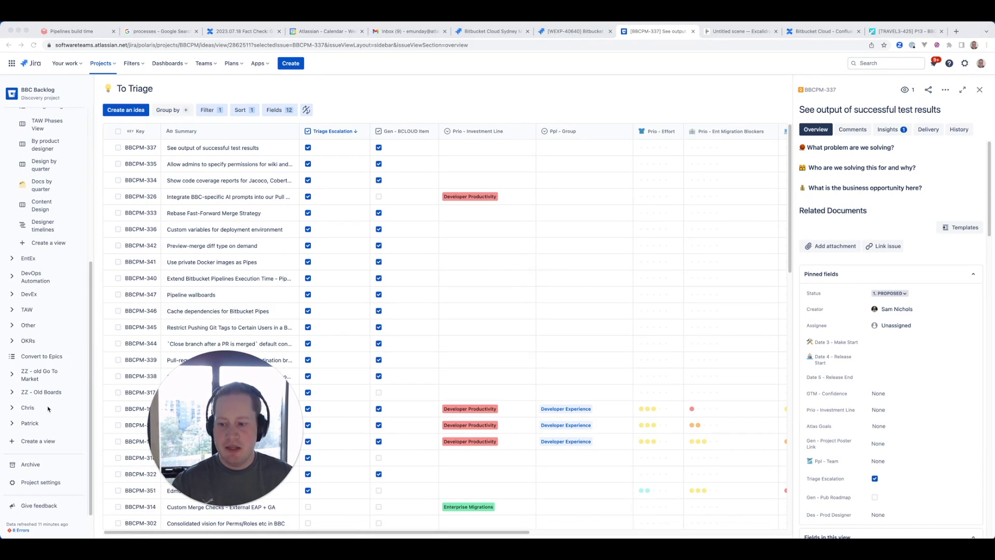
pyautogui.rightClick(34, 485)
pyautogui.press('Escape')
pyautogui.click(27, 482)
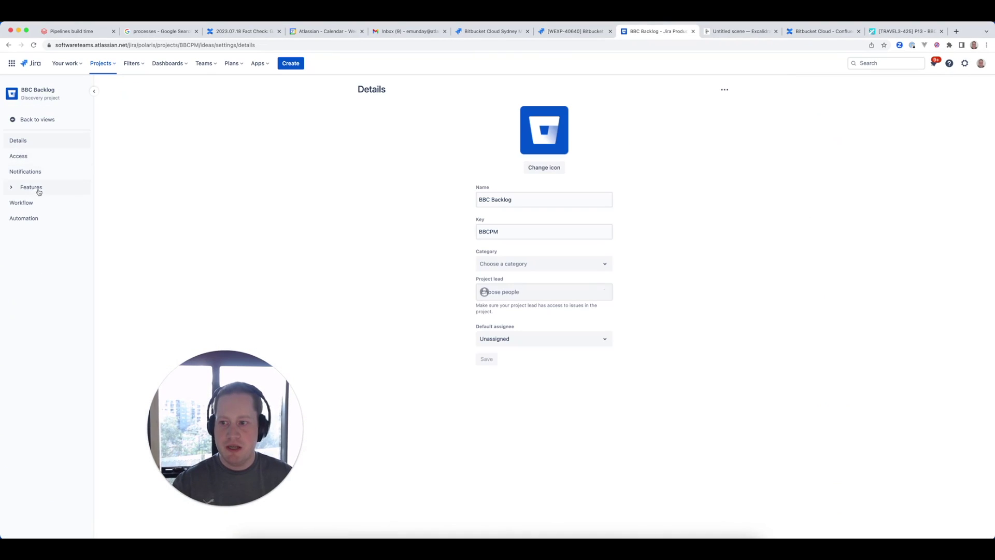
pyautogui.click(27, 203)
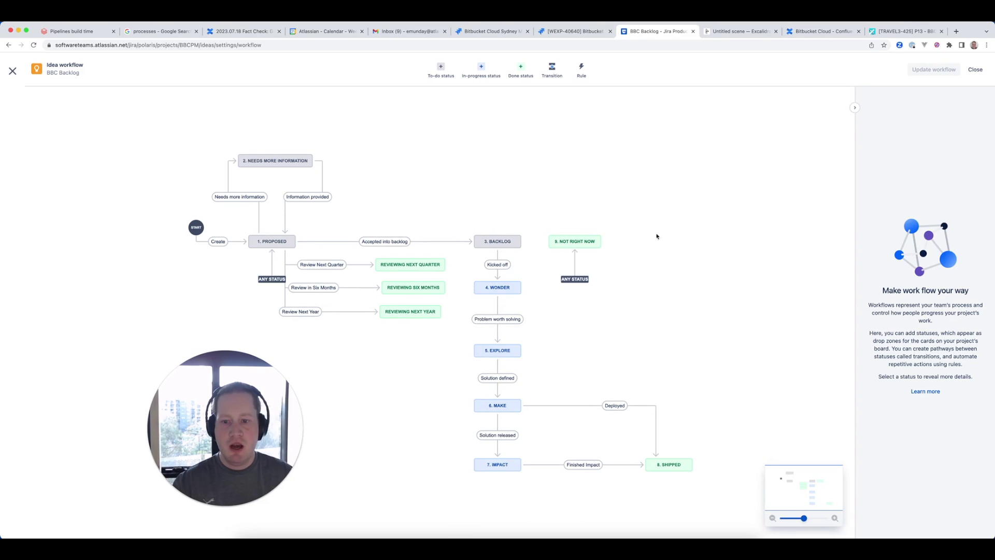
# Step: Compare the idea workflow with the Excalidraw flowchart, close the workflow and return to the To Triage view
pyautogui.click(761, 32)
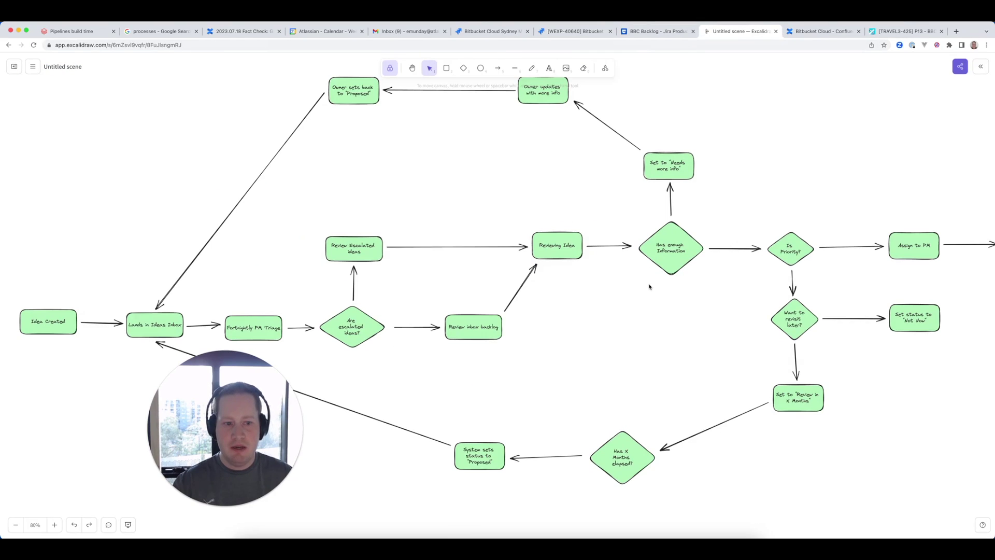
pyautogui.click(652, 35)
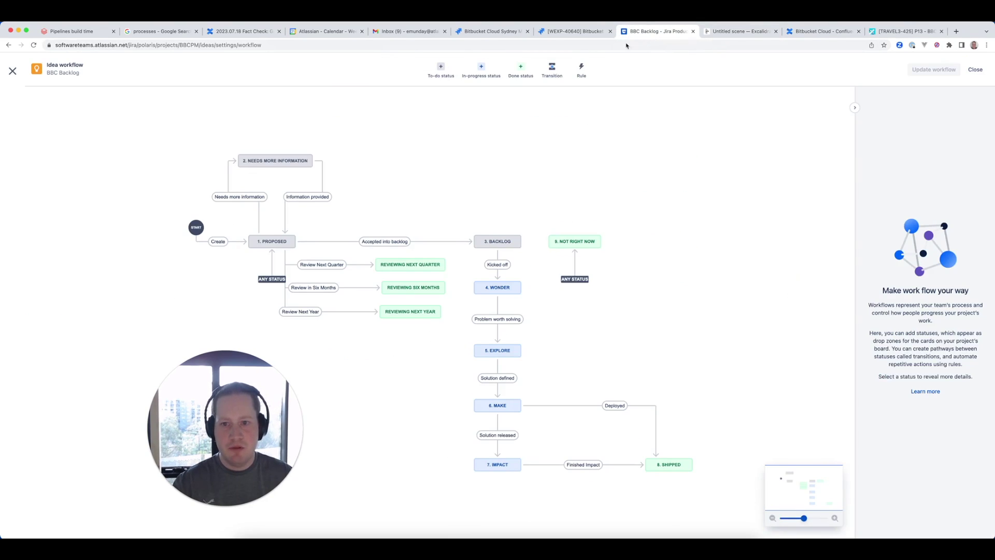
pyautogui.click(12, 71)
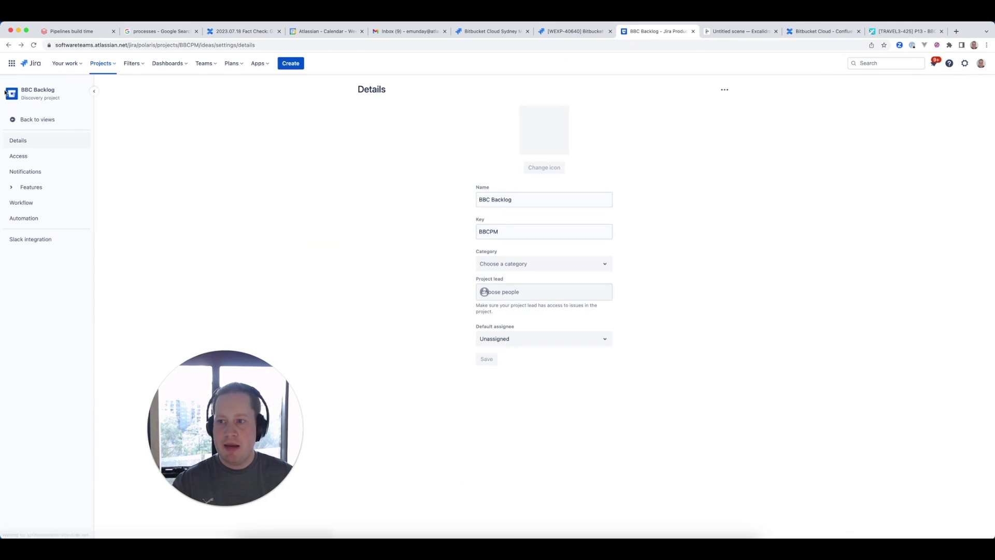
pyautogui.click(16, 123)
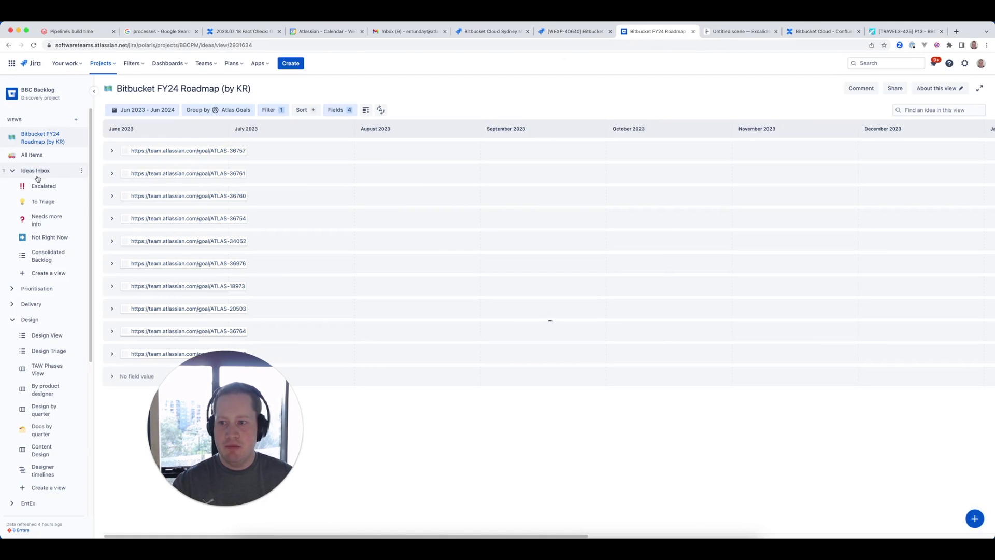
pyautogui.click(39, 202)
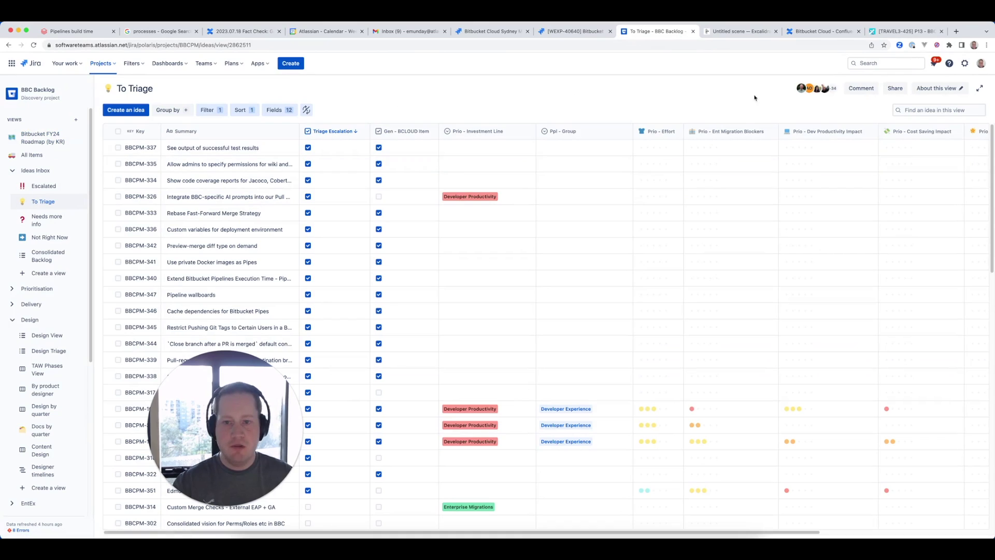
# Step: Search the To Triage view for the creator's first name, check the new idea's Triage Escalation, and clear the search
pyautogui.click(971, 107)
pyautogui.write('edmund')
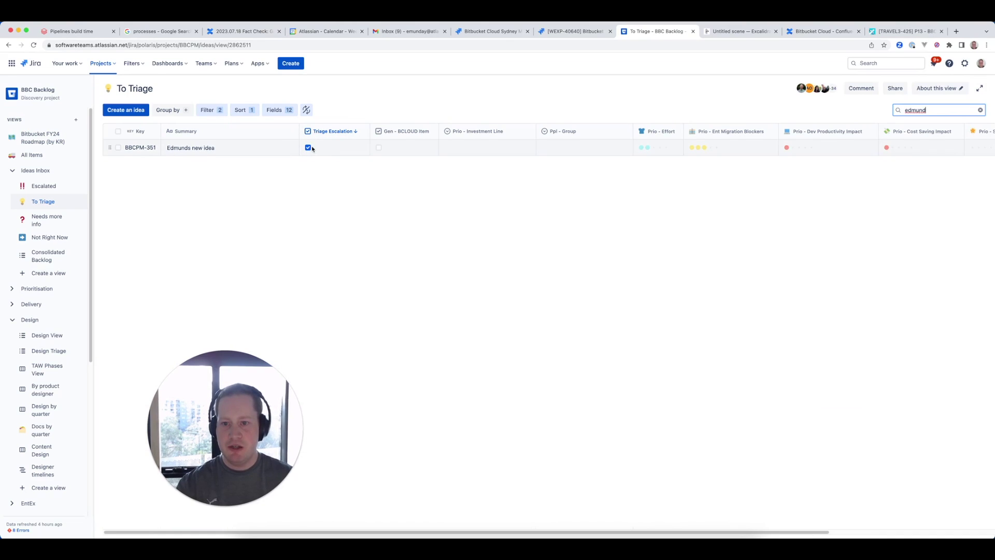
pyautogui.click(980, 110)
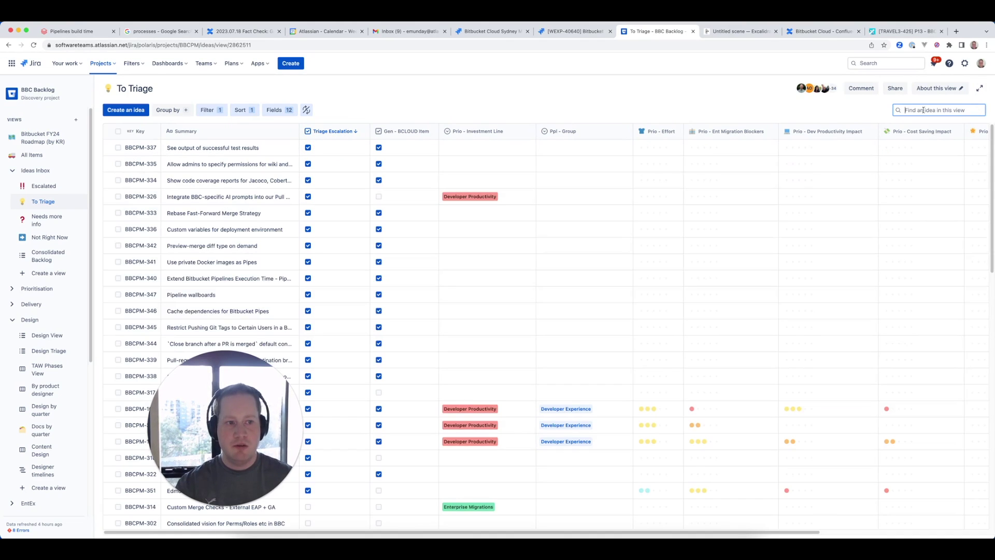
# Step: Review the escalated ideas in the To Triage list and open the newly created idea's details
pyautogui.scroll(-3, 215, 311)
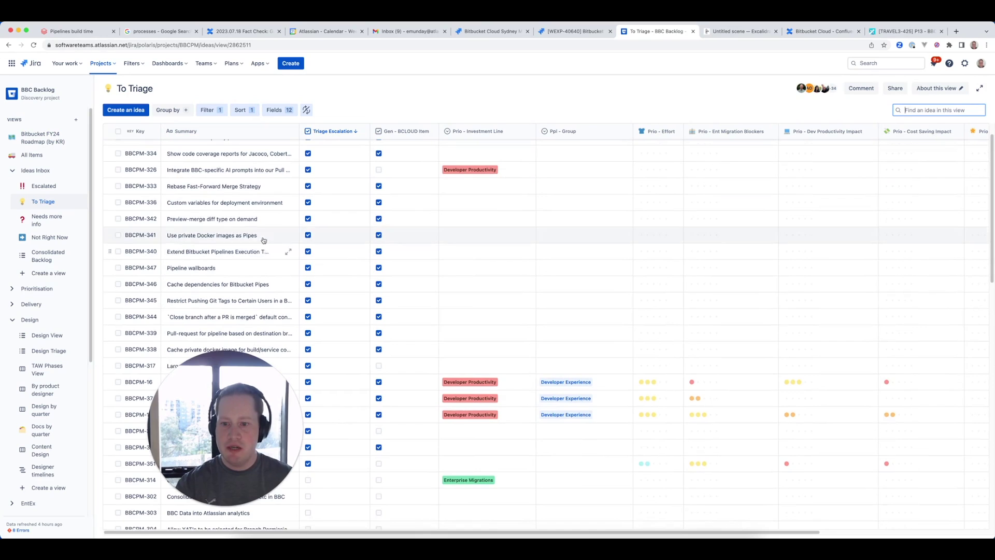
pyautogui.moveTo(215, 403); pyautogui.dragTo(501, 351)
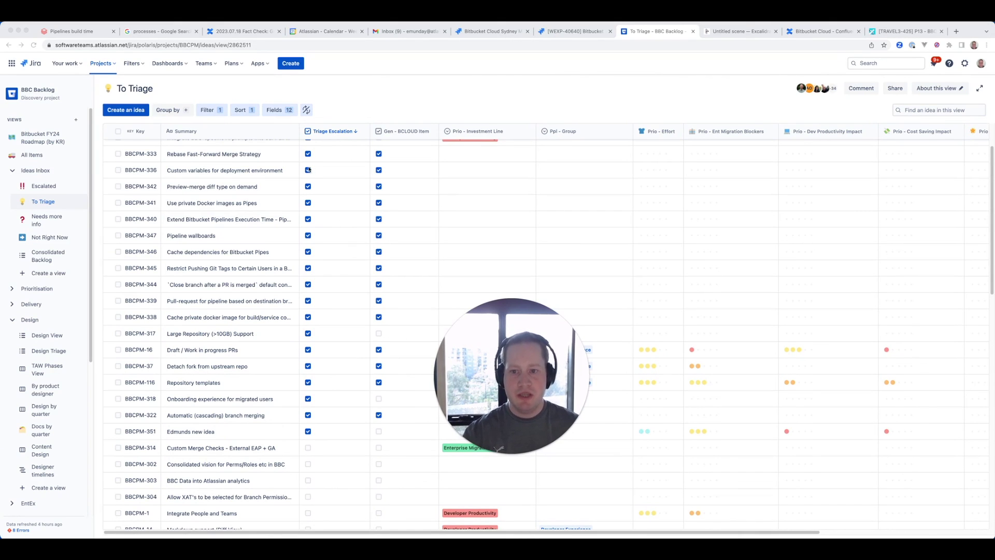
pyautogui.scroll(3, 322, 202)
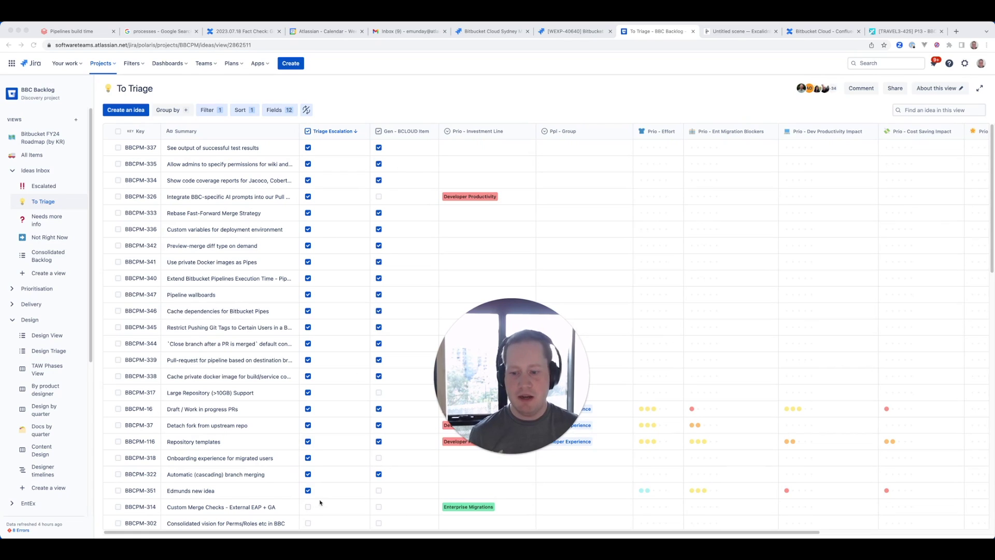
pyautogui.click(196, 490)
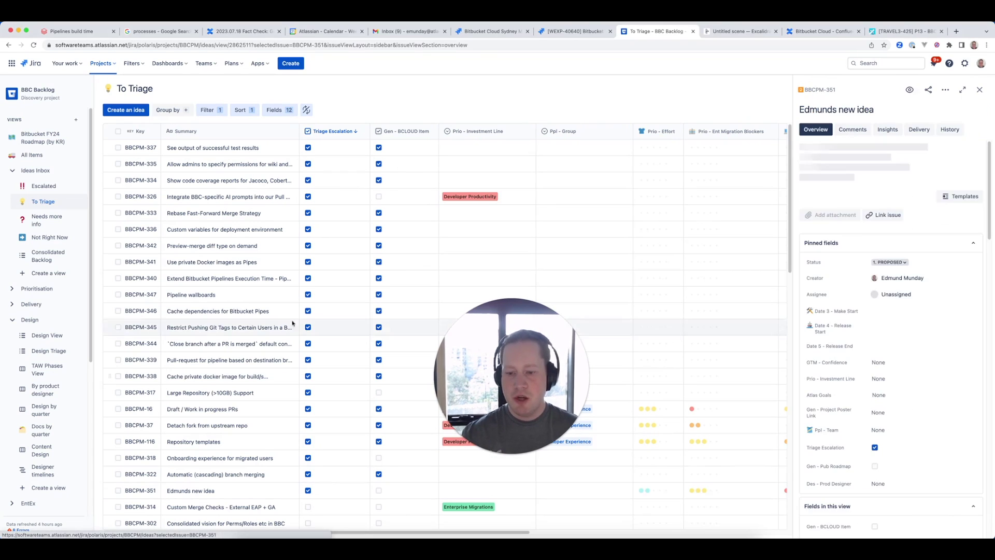
# Step: Delete the duplicate second set of template questions and Related Documents heading from the new idea's description and save it
pyautogui.click(881, 303)
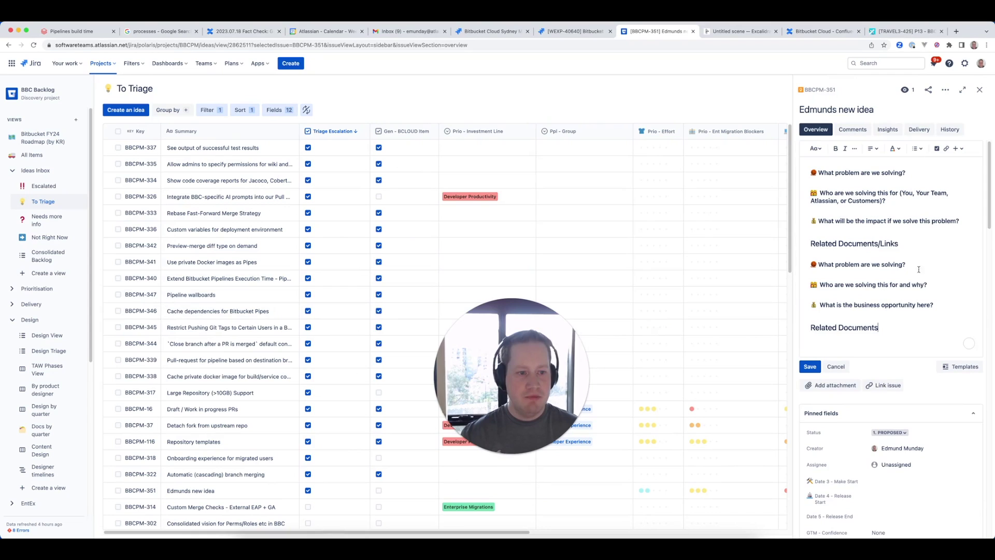
pyautogui.moveTo(887, 334); pyautogui.dragTo(797, 254)
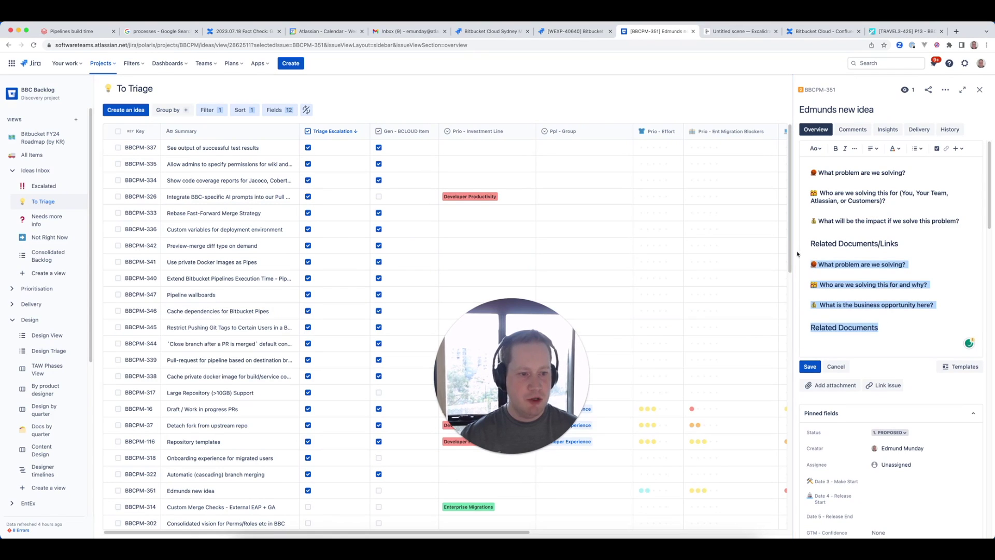
pyautogui.press('BackSpace')
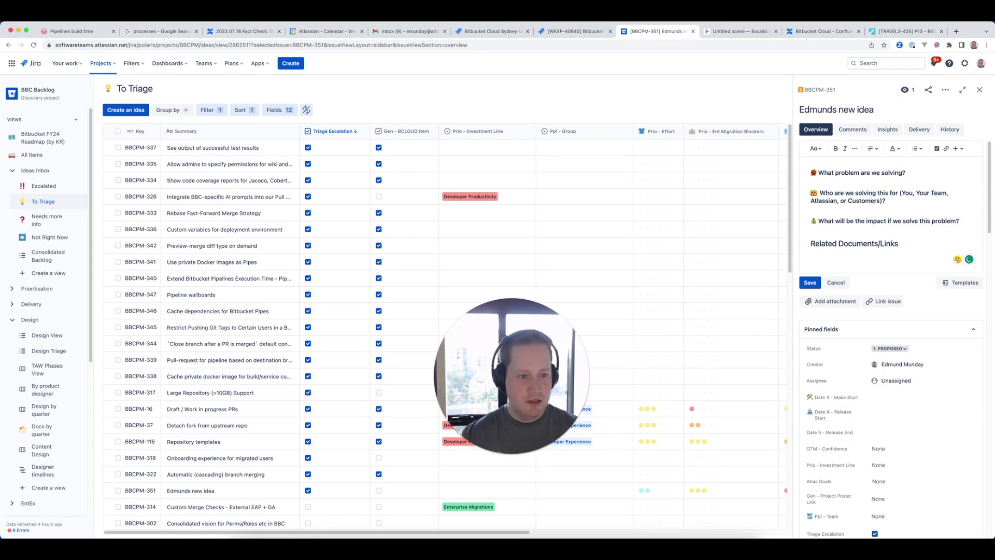
pyautogui.click(811, 282)
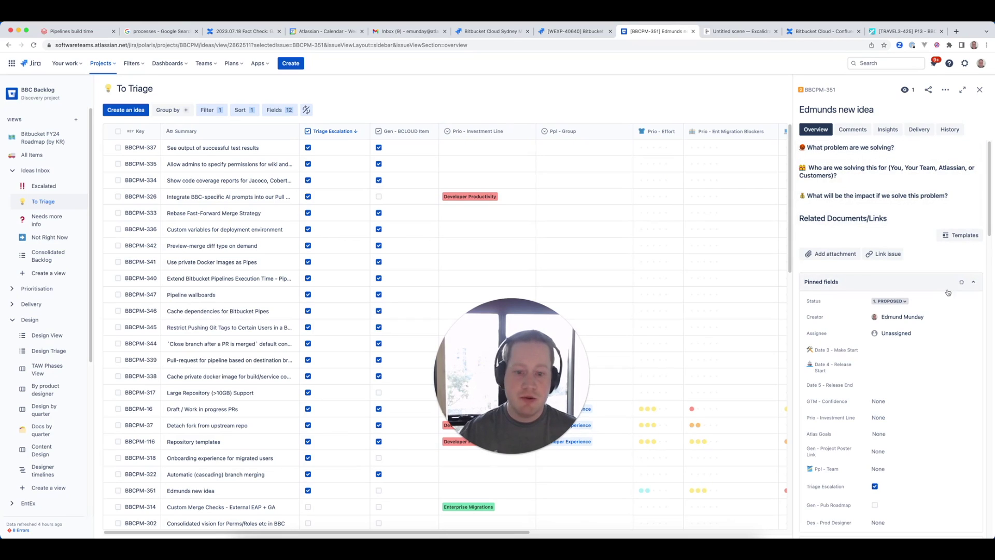
# Step: Move the new idea to Needs More Information and post a comment mentioning its creator with "- please add some more details."
pyautogui.click(901, 301)
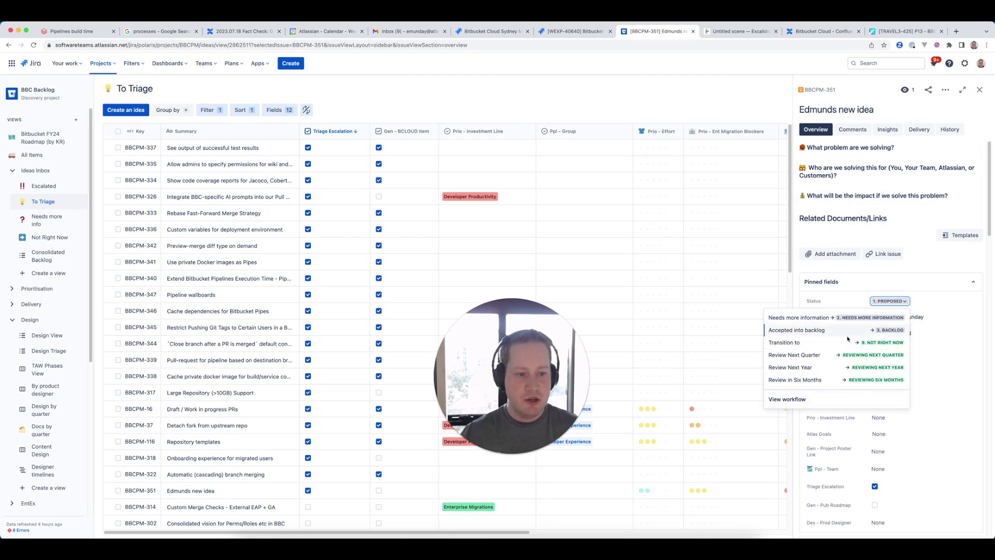
pyautogui.click(876, 317)
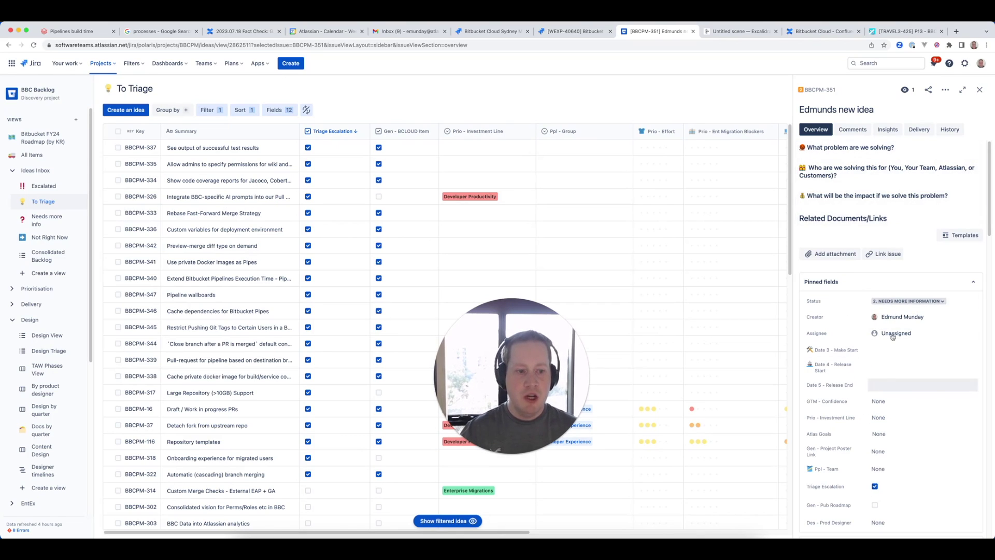
pyautogui.click(843, 131)
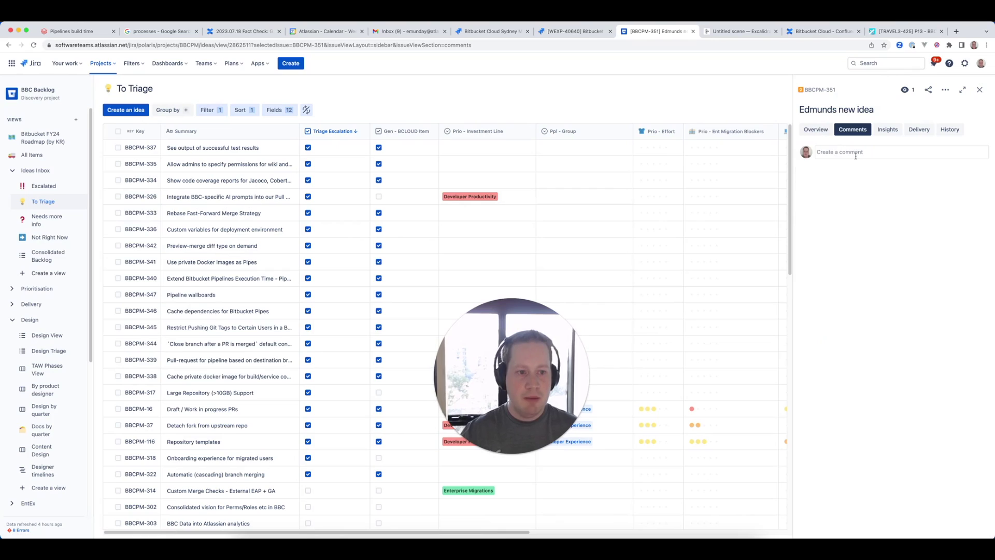
pyautogui.click(854, 152)
pyautogui.write('@edmund')
pyautogui.click(869, 216)
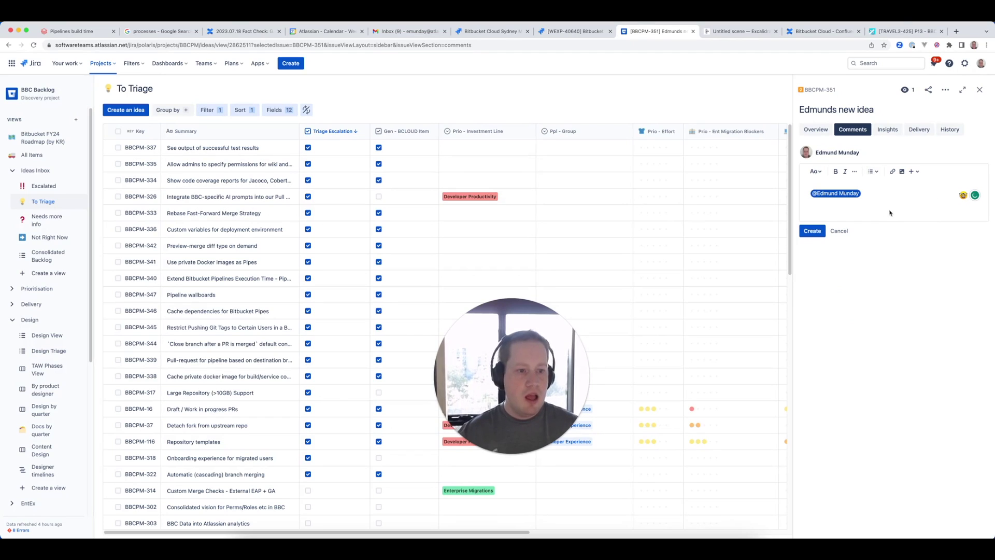
pyautogui.write('- op')
pyautogui.press('BackSpace')
pyautogui.press('BackSpace')
pyautogui.press('BackSpace')
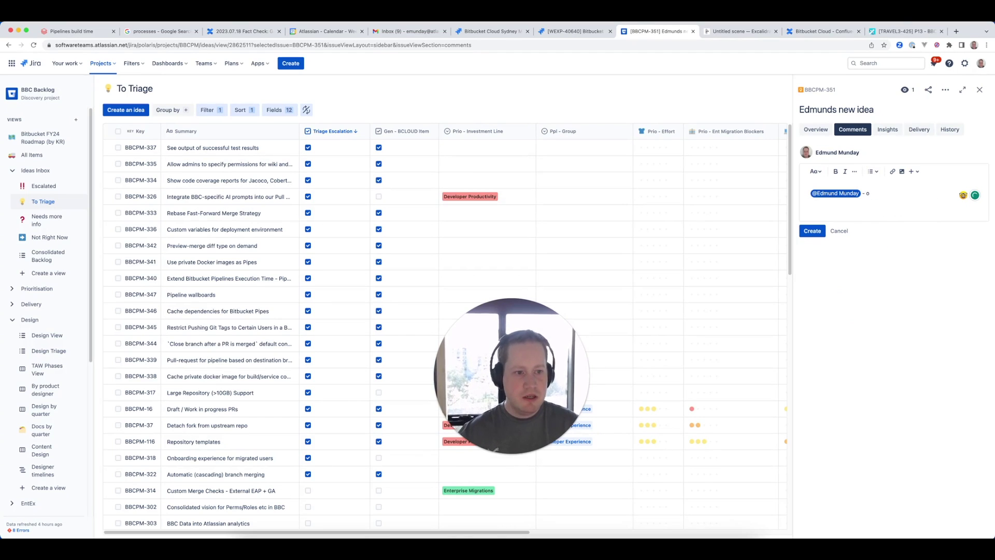
pyautogui.write('lease add some more de')
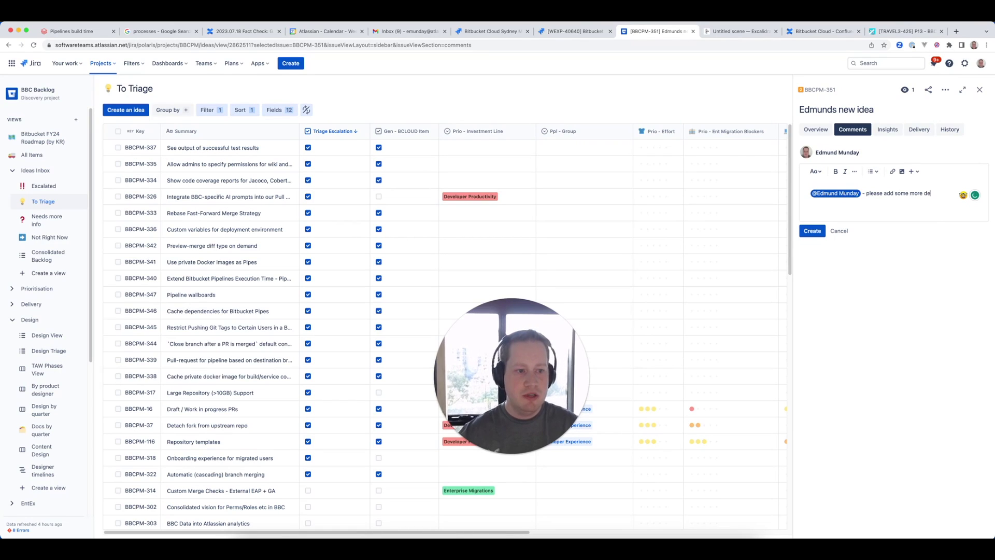
pyautogui.write('tails.')
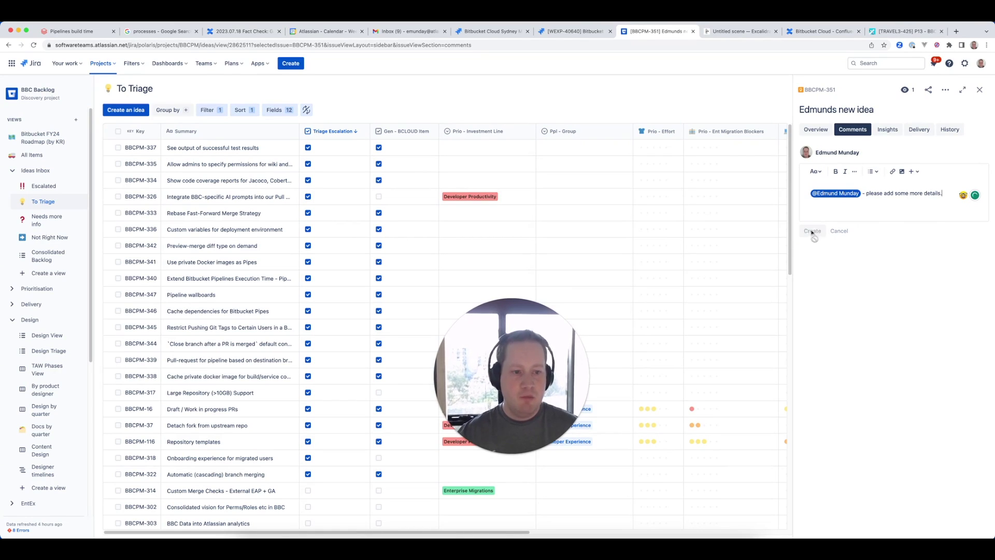
pyautogui.click(813, 231)
# Step: Add "bla bla bla" under "What problem are we solving?" in the description, save, and return the idea to Proposed with the Information provided transition
pyautogui.click(815, 130)
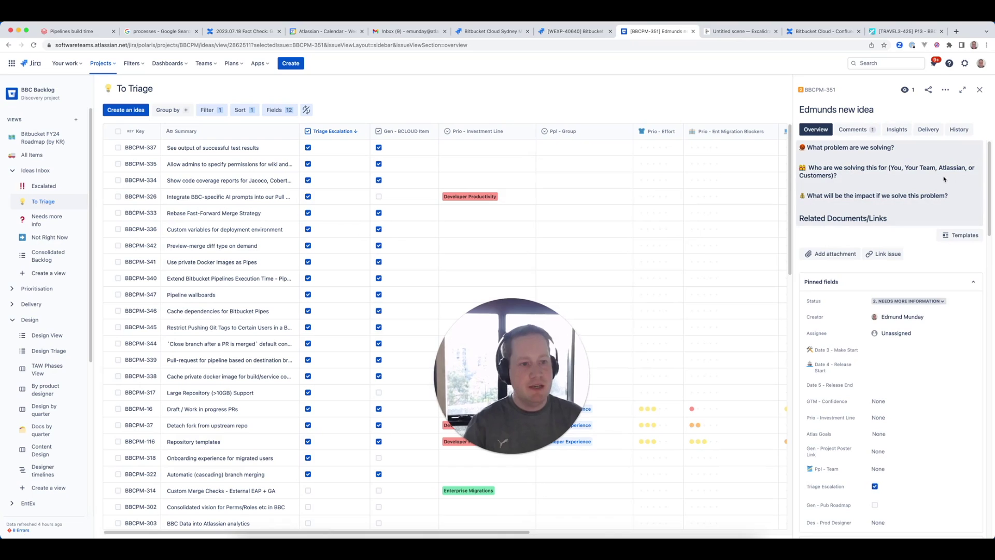
pyautogui.click(869, 176)
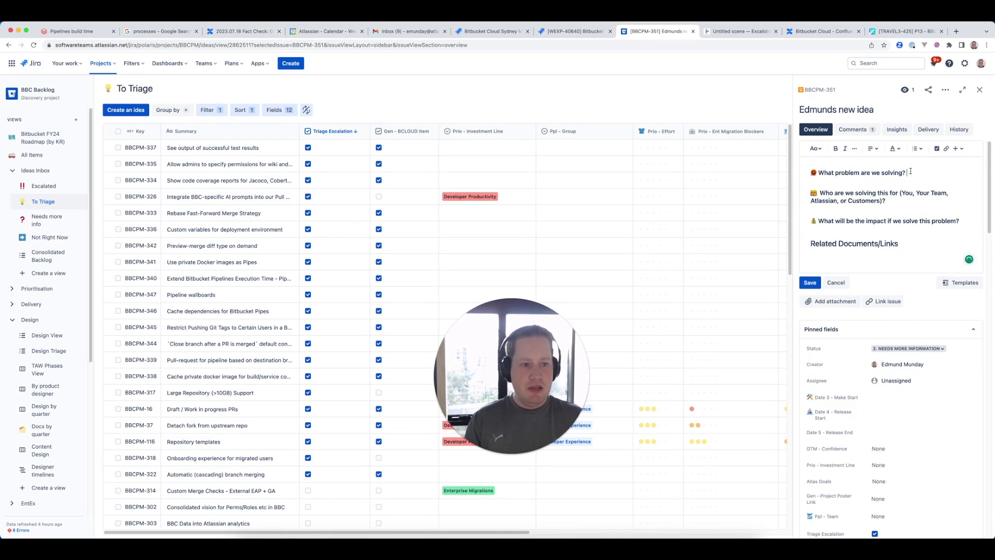
pyautogui.write('bla bla bla')
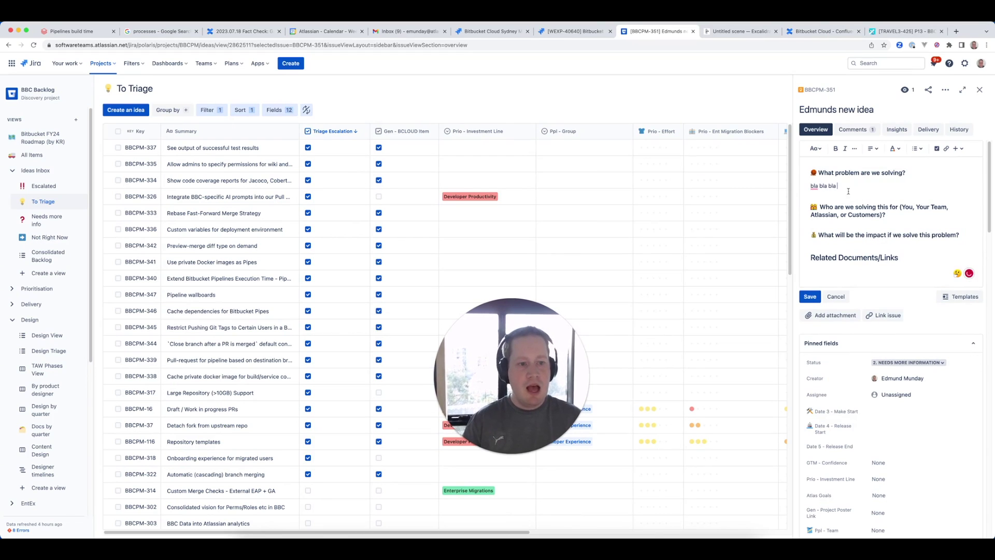
pyautogui.click(806, 297)
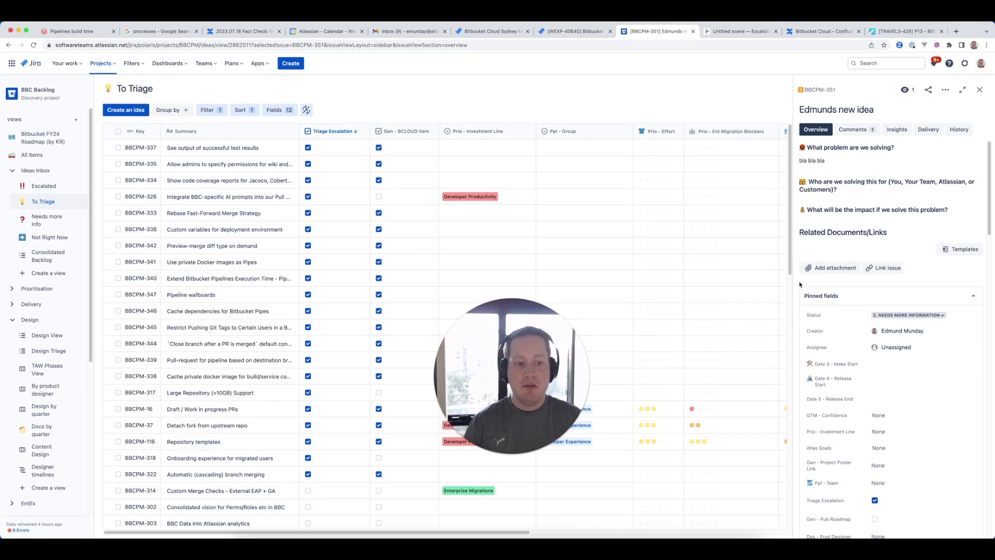
pyautogui.click(927, 315)
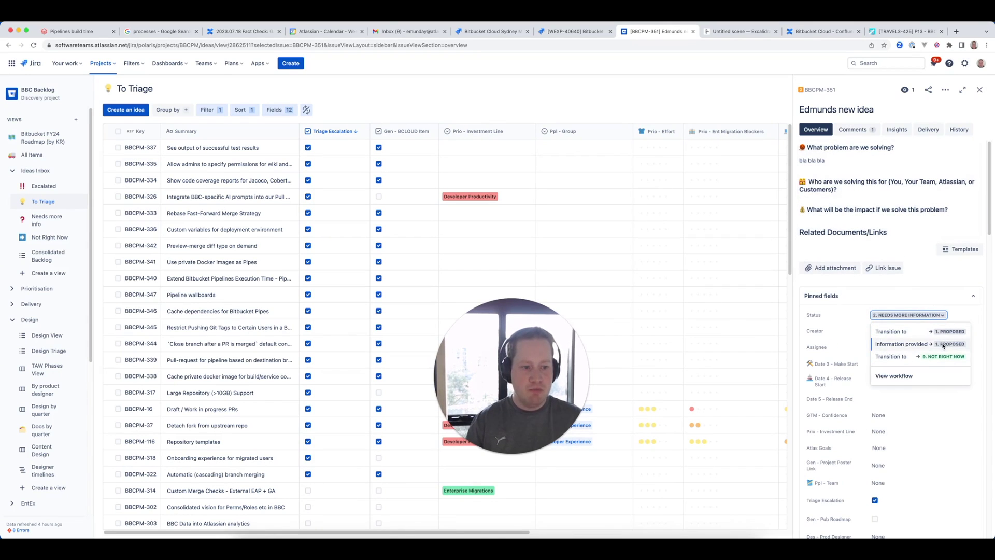
pyautogui.click(945, 342)
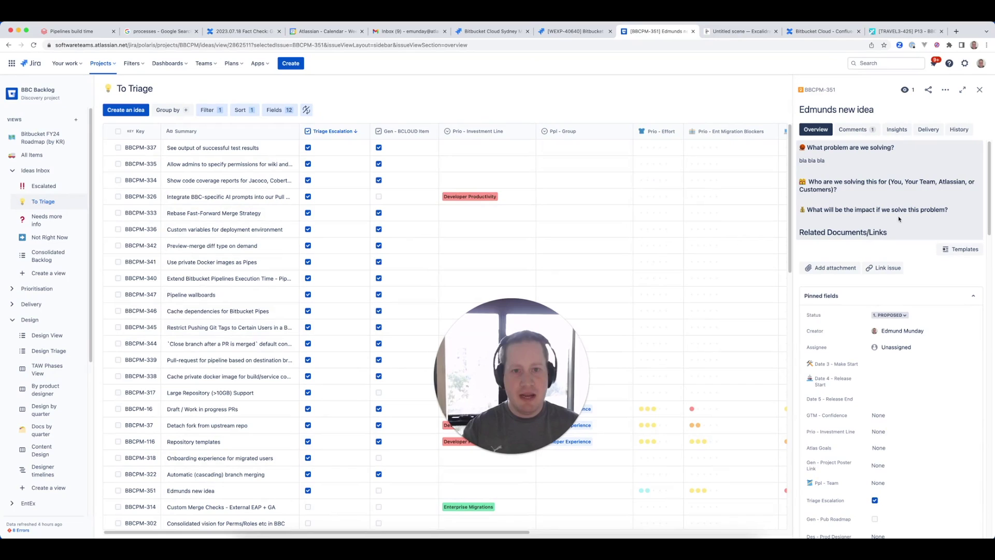
# Step: Set the new idea's status to Reviewing Next Quarter and switch to the triage flowchart in Excalidraw
pyautogui.click(901, 316)
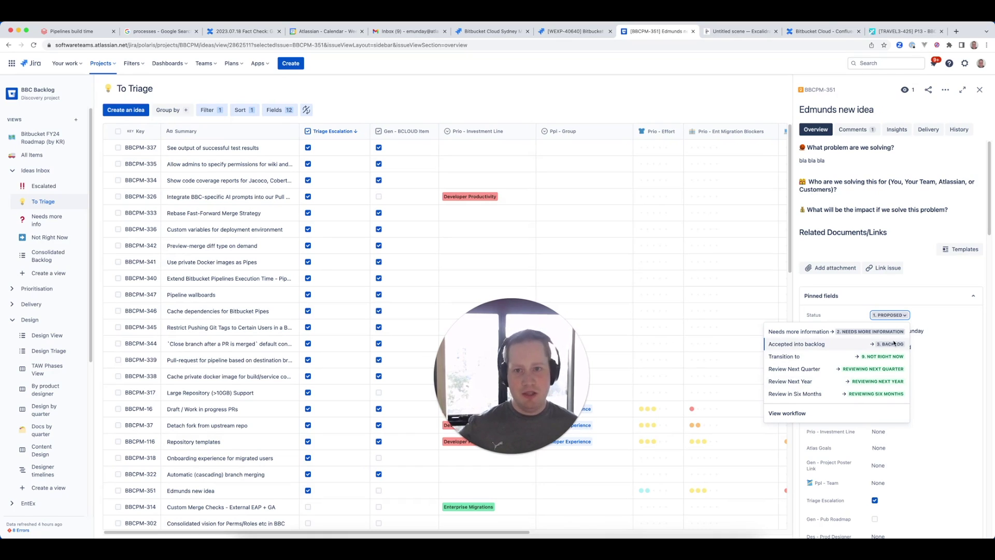
pyautogui.click(886, 372)
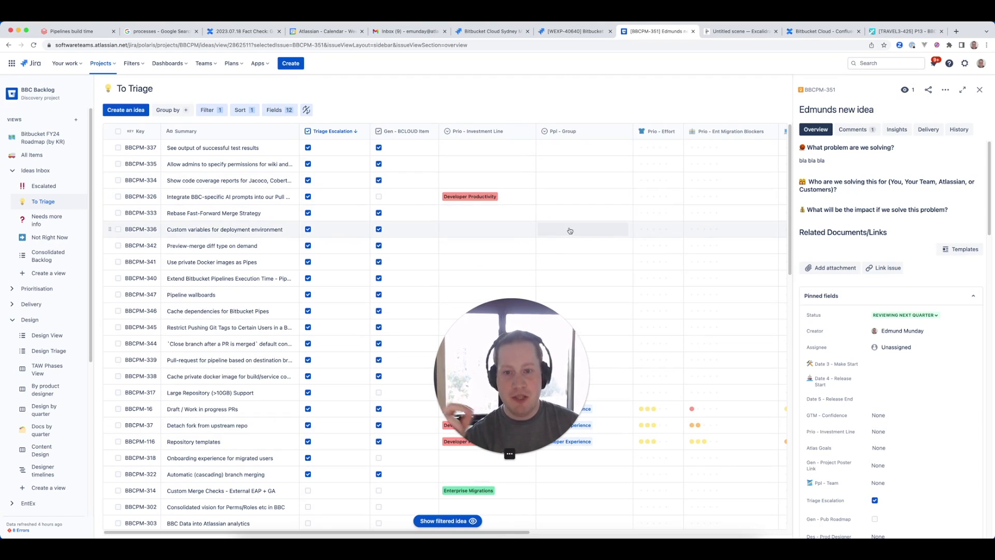
pyautogui.moveTo(508, 363); pyautogui.dragTo(112, 375)
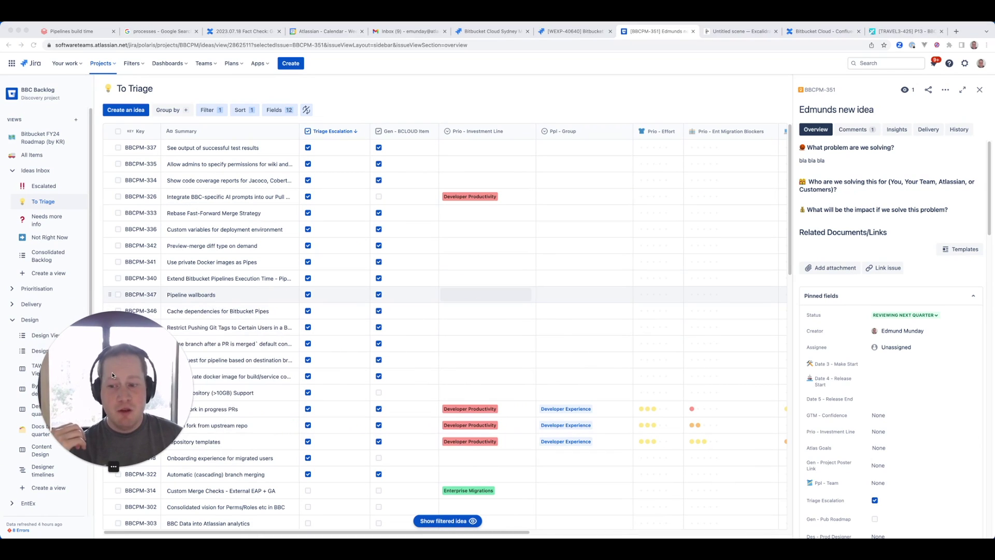
pyautogui.click(749, 31)
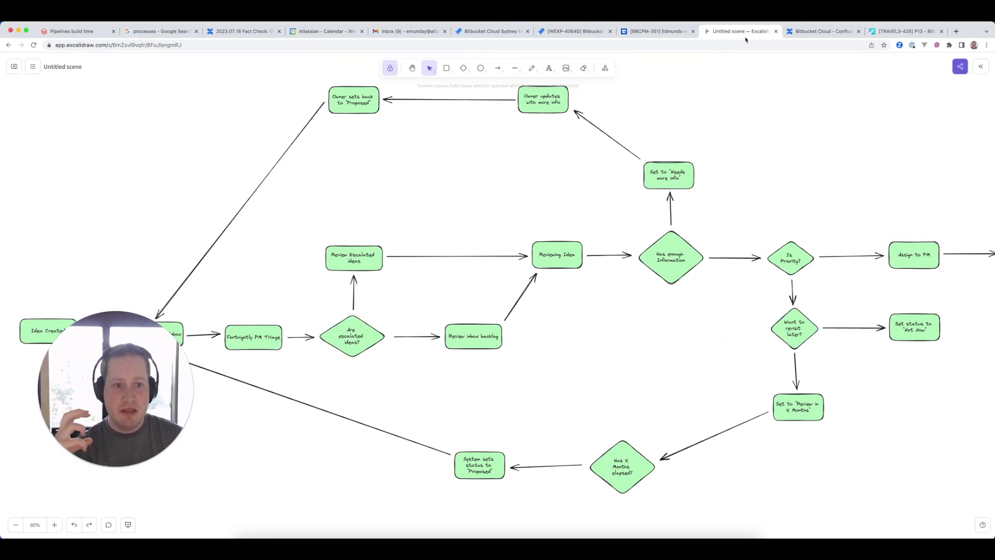